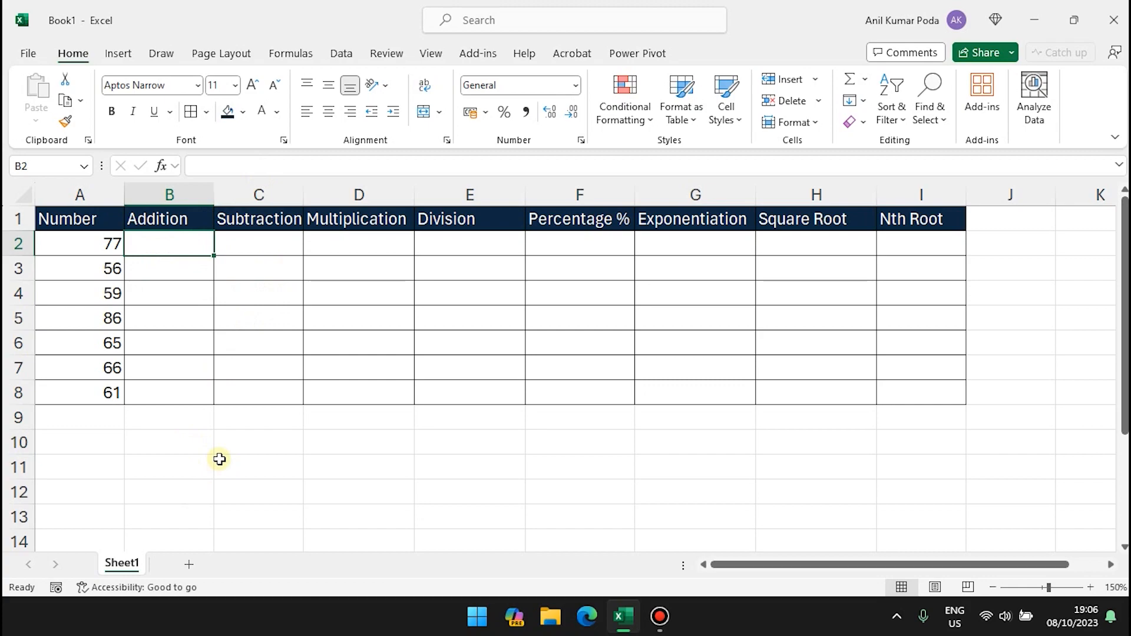
Try the constant sums =10+5 in B2 and =25+15 in B3, and clear both cells.
{"action": "left_click", "coordinate": [212, 168]}
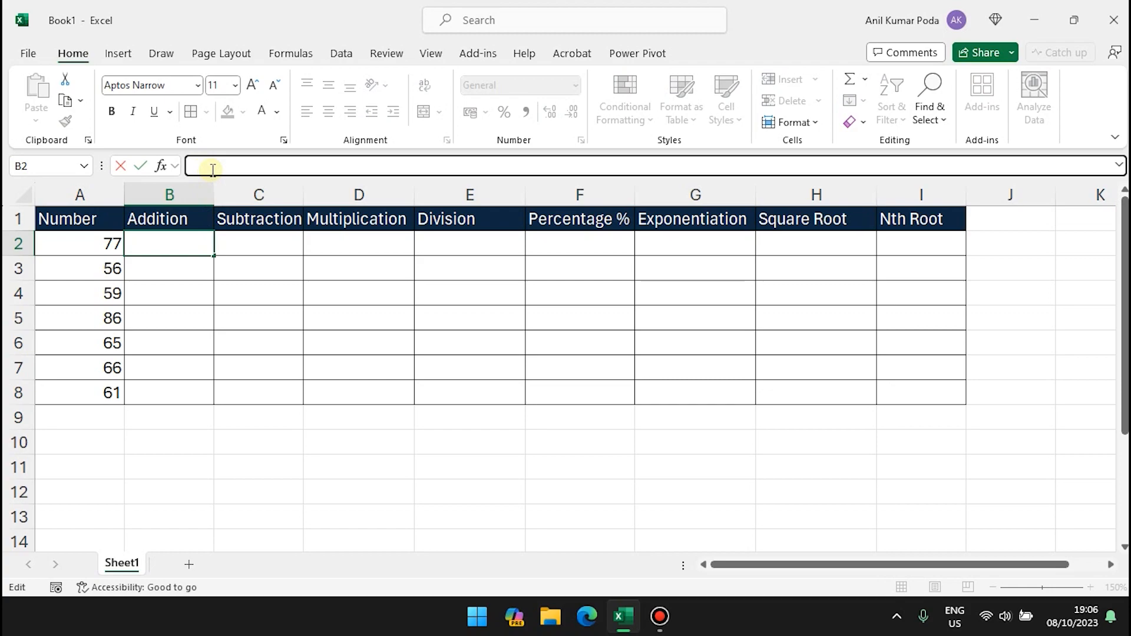
{"action": "type", "text": "="}
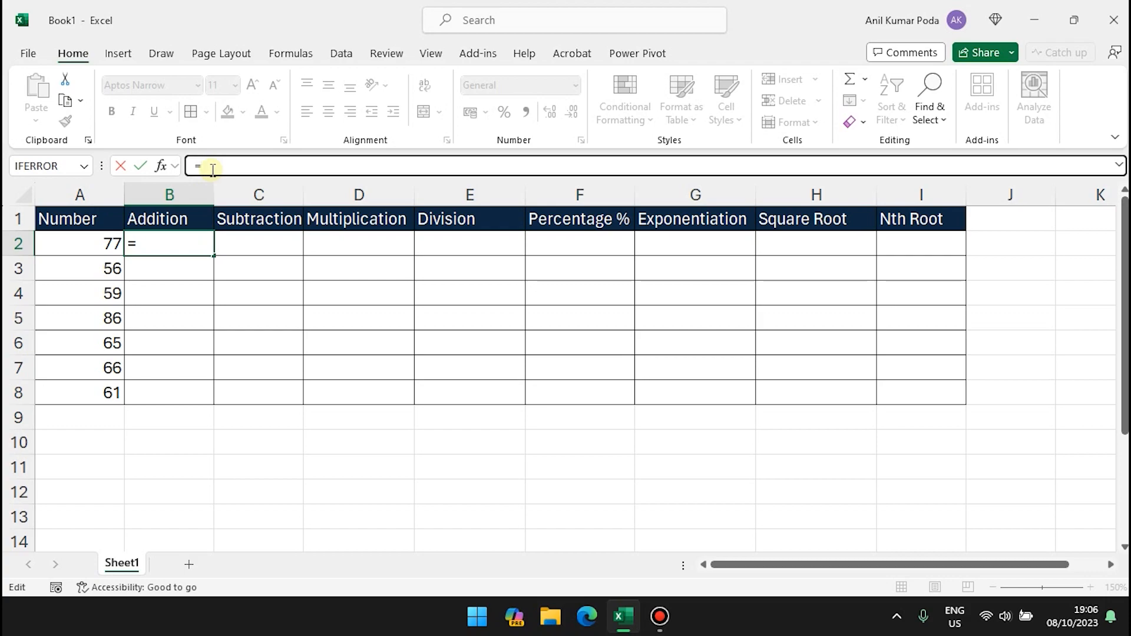
{"action": "type", "text": "10+5"}
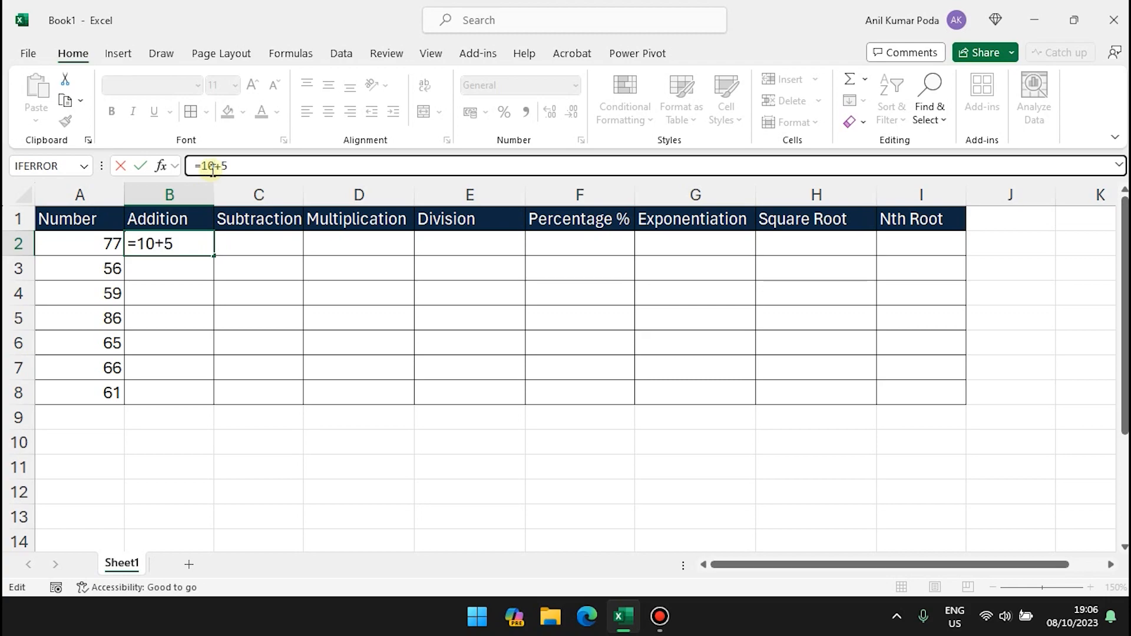
{"action": "key", "text": "Return"}
{"action": "left_click", "coordinate": [213, 170]}
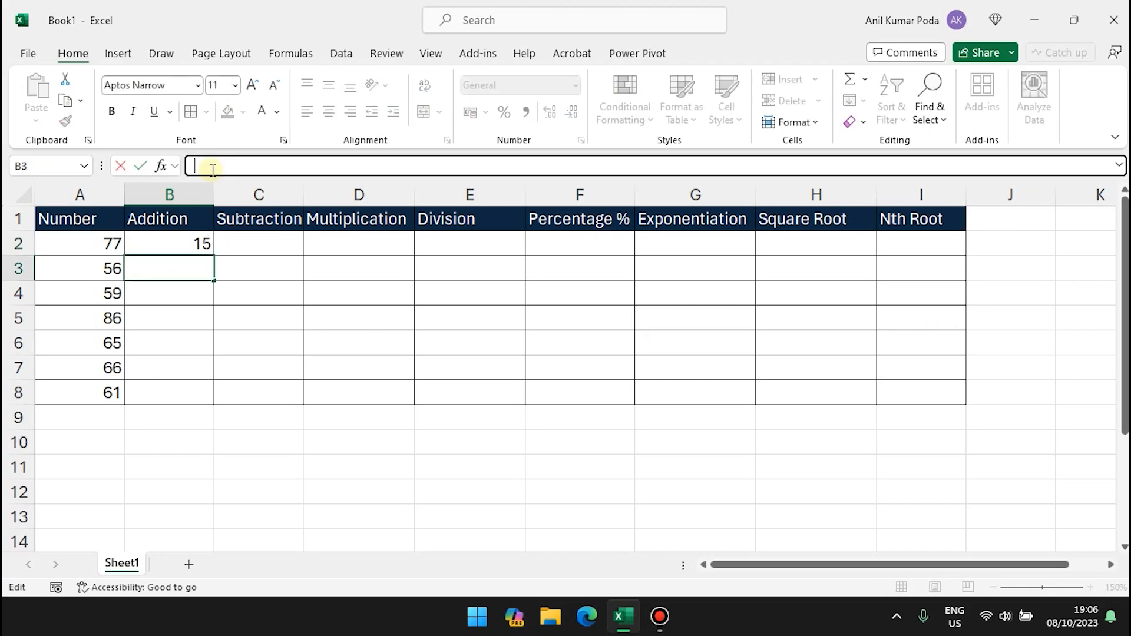
{"action": "type", "text": "=25+15"}
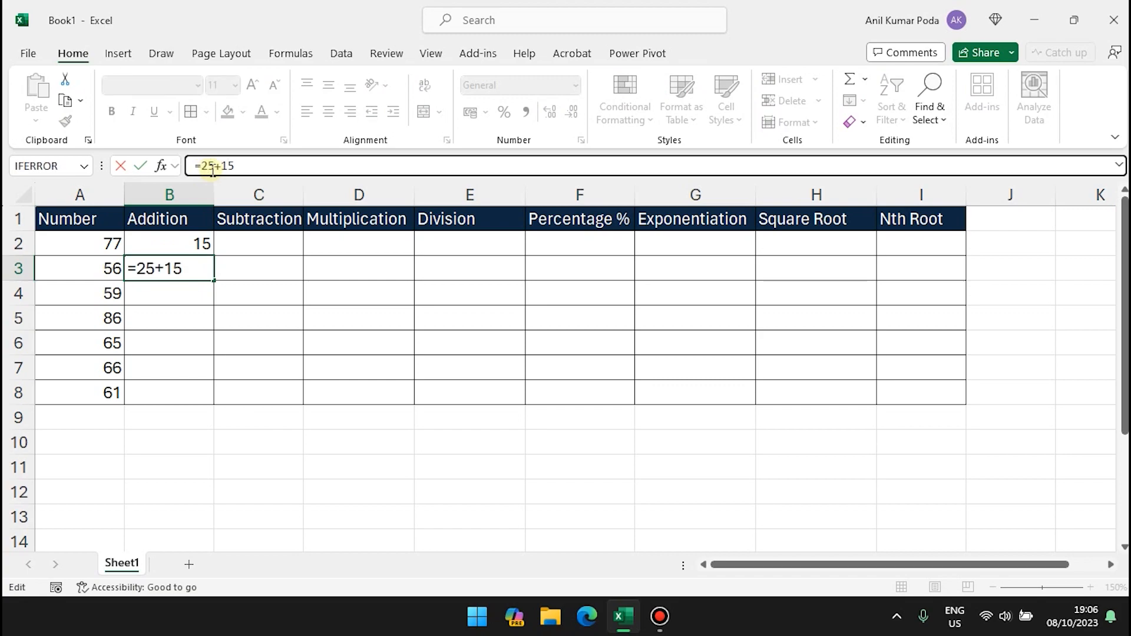
{"action": "key", "text": "Return"}
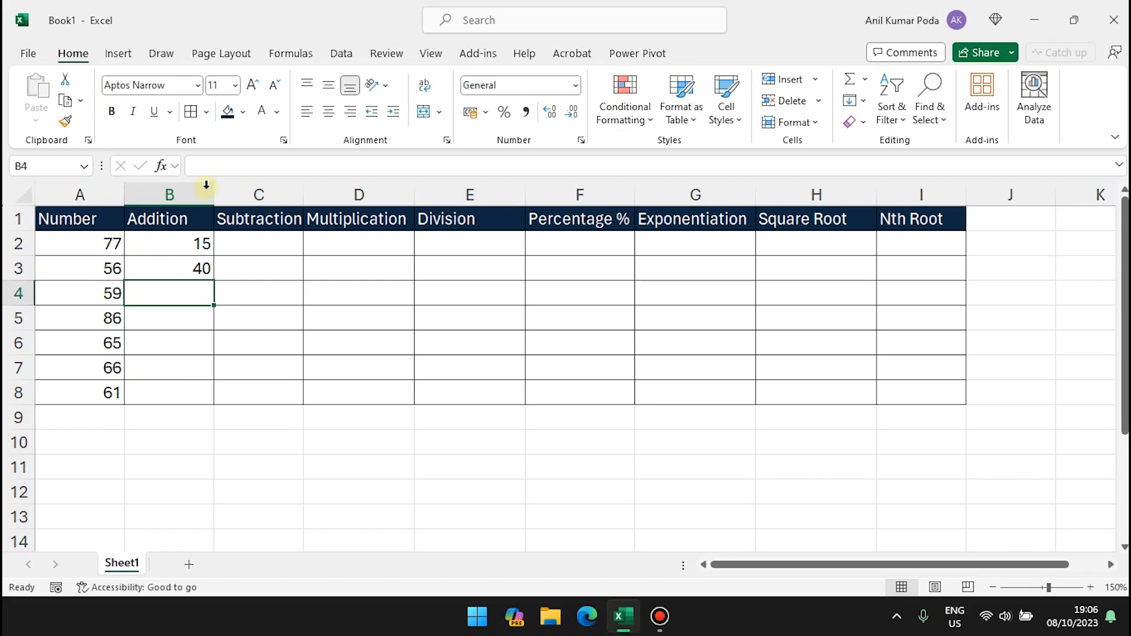
{"action": "left_click_drag", "start_coordinate": [188, 244], "coordinate": [177, 273]}
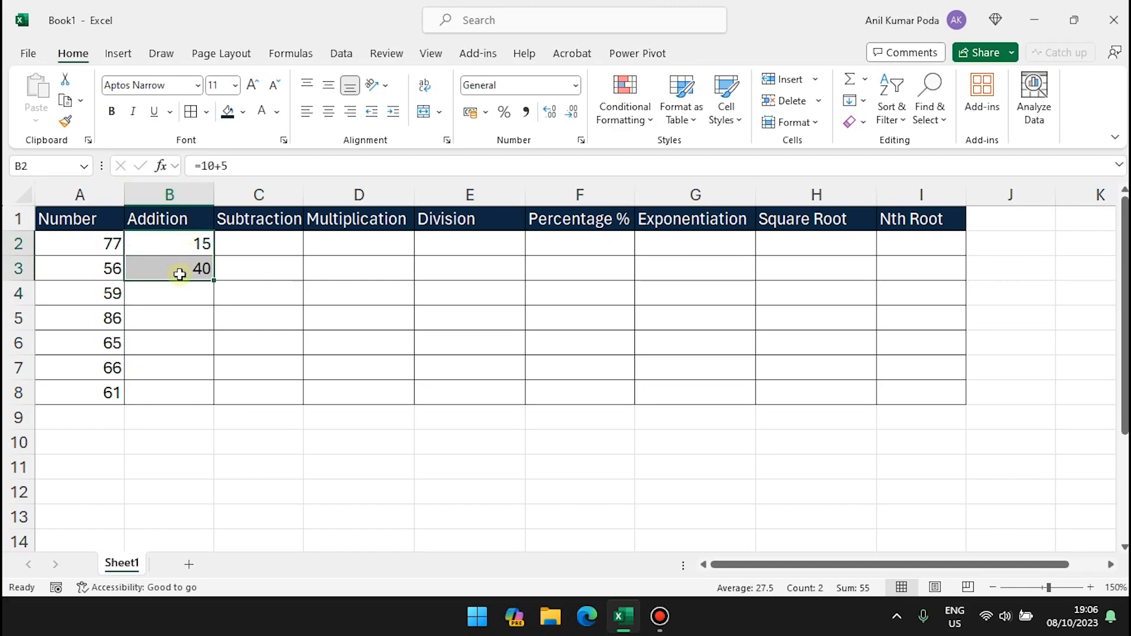
{"action": "key", "text": "Delete"}
Enter the formula =A2+5 in cell B2 of the Addition column, referencing the first number.
{"action": "left_click", "coordinate": [178, 242]}
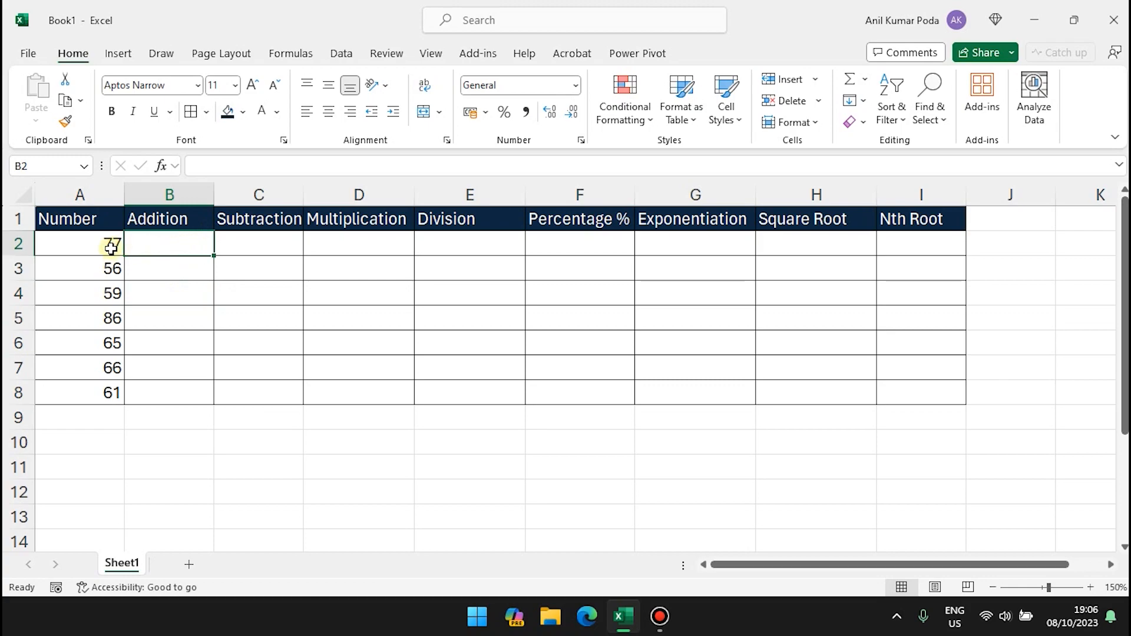
{"action": "left_click", "coordinate": [213, 164]}
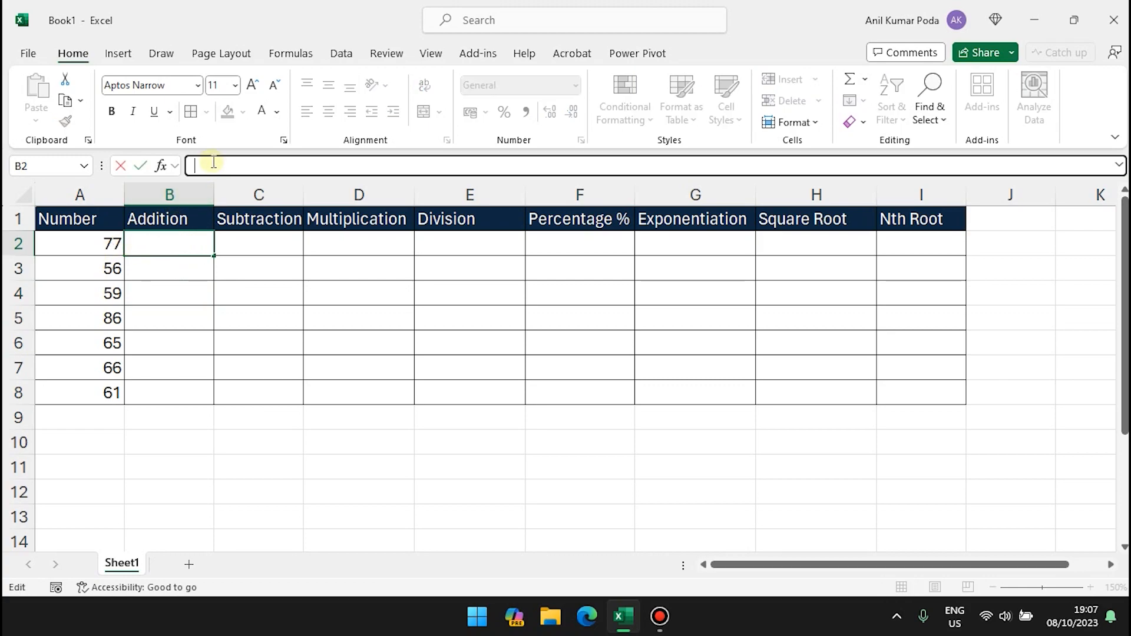
{"action": "type", "text": "="}
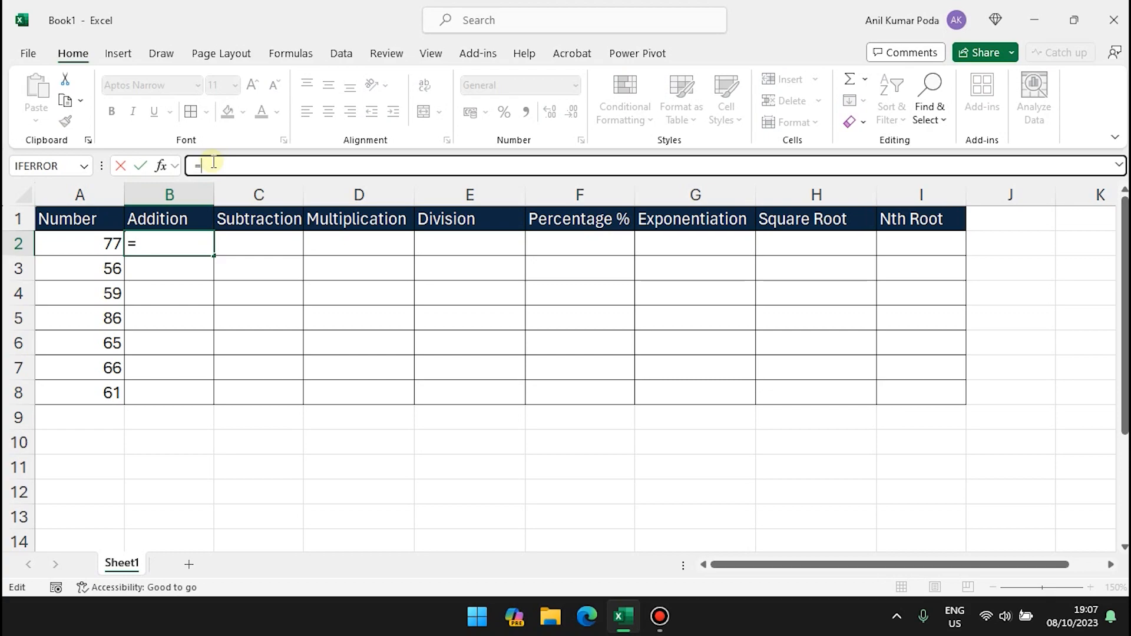
{"action": "left_click", "coordinate": [103, 246]}
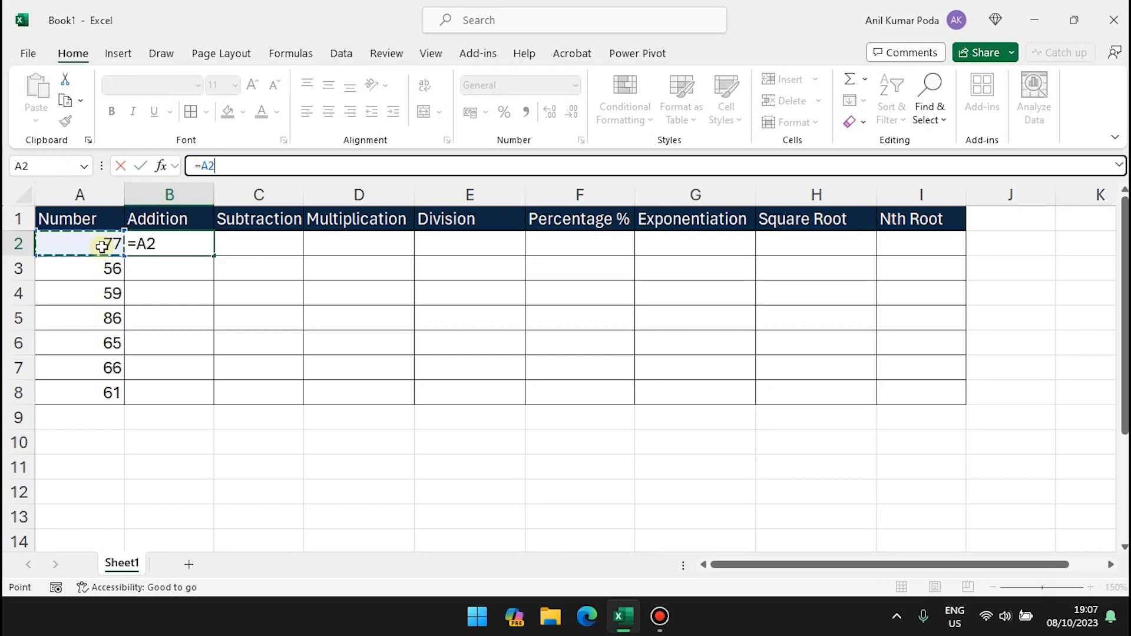
{"action": "type", "text": "+"}
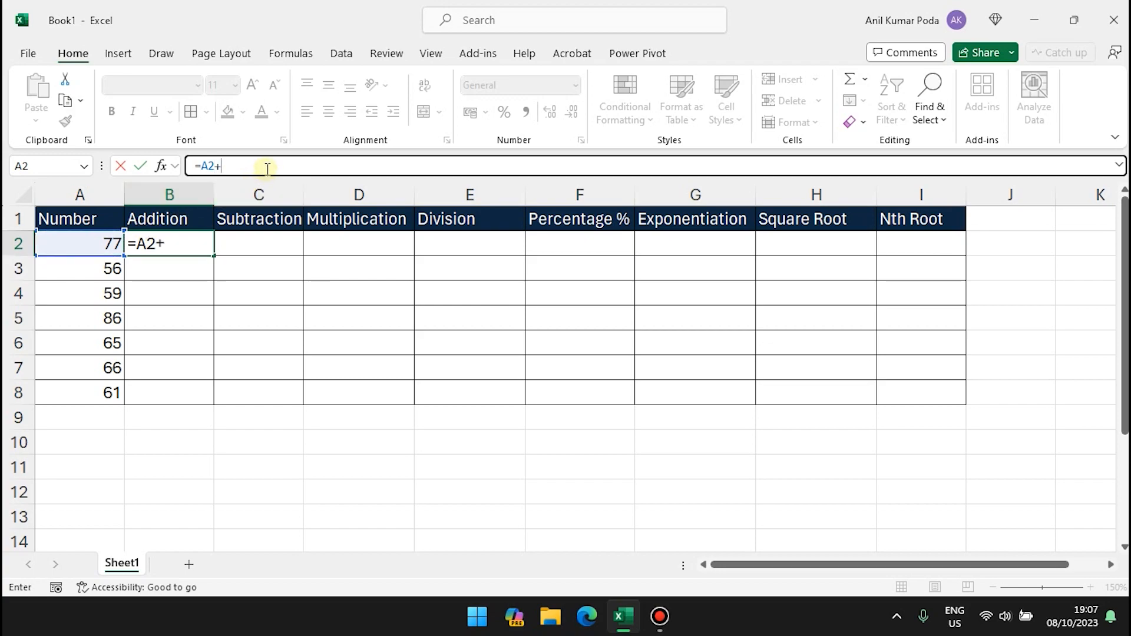
{"action": "type", "text": "5"}
{"action": "key", "text": "Return"}
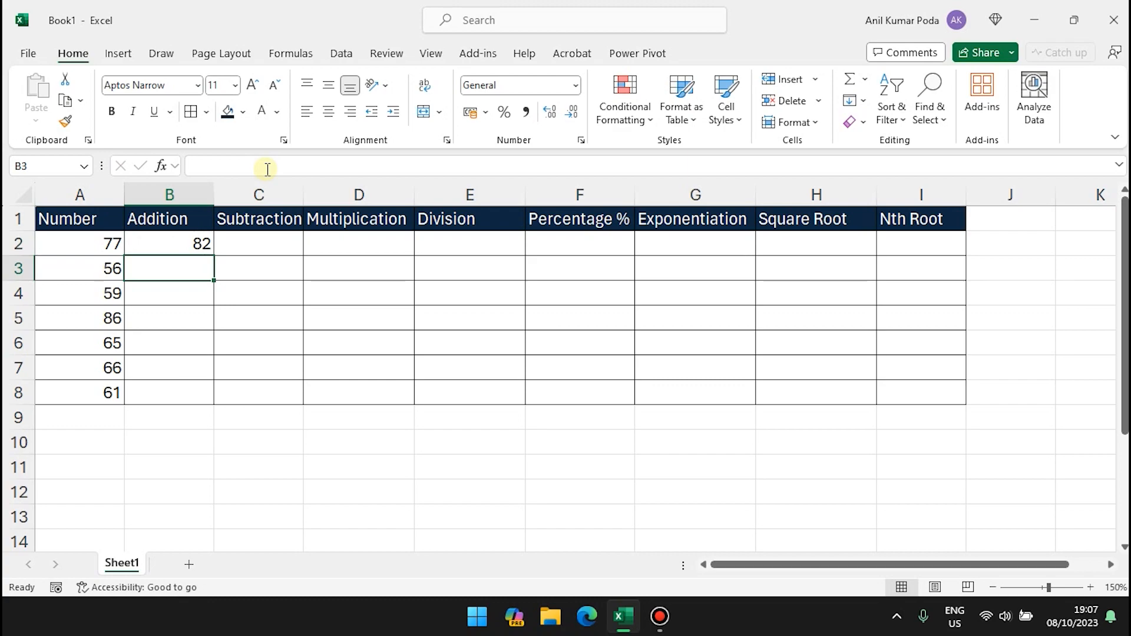
Fill the Addition formula from B2 down to B8 and check the copied formulas in B4 and B6.
{"action": "left_click", "coordinate": [206, 242]}
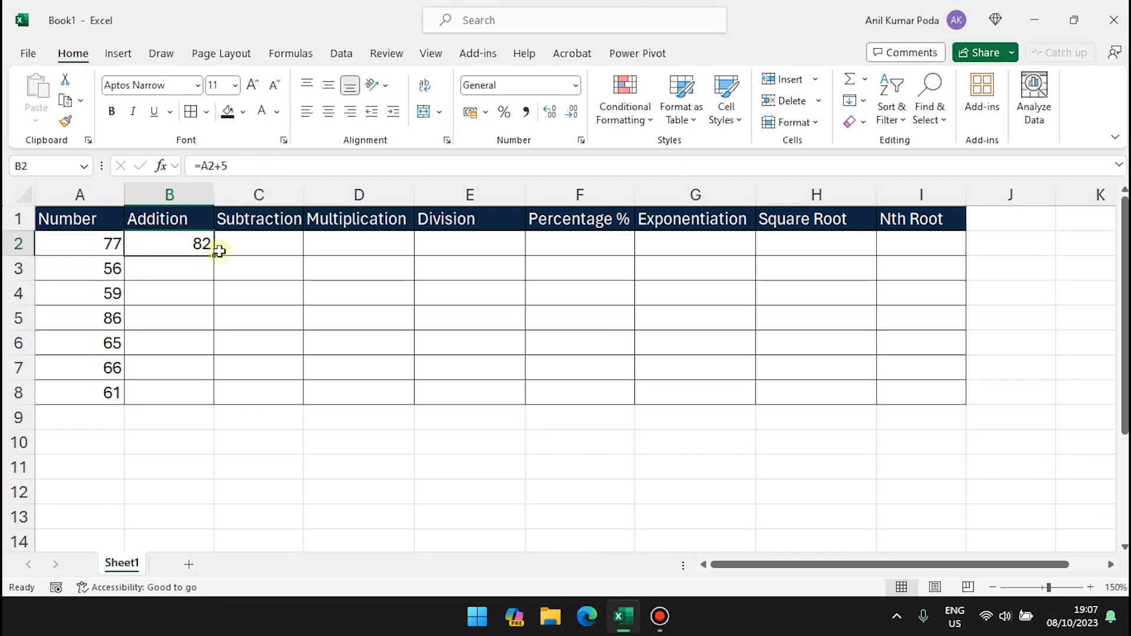
{"action": "left_click_drag", "start_coordinate": [213, 256], "coordinate": [215, 405]}
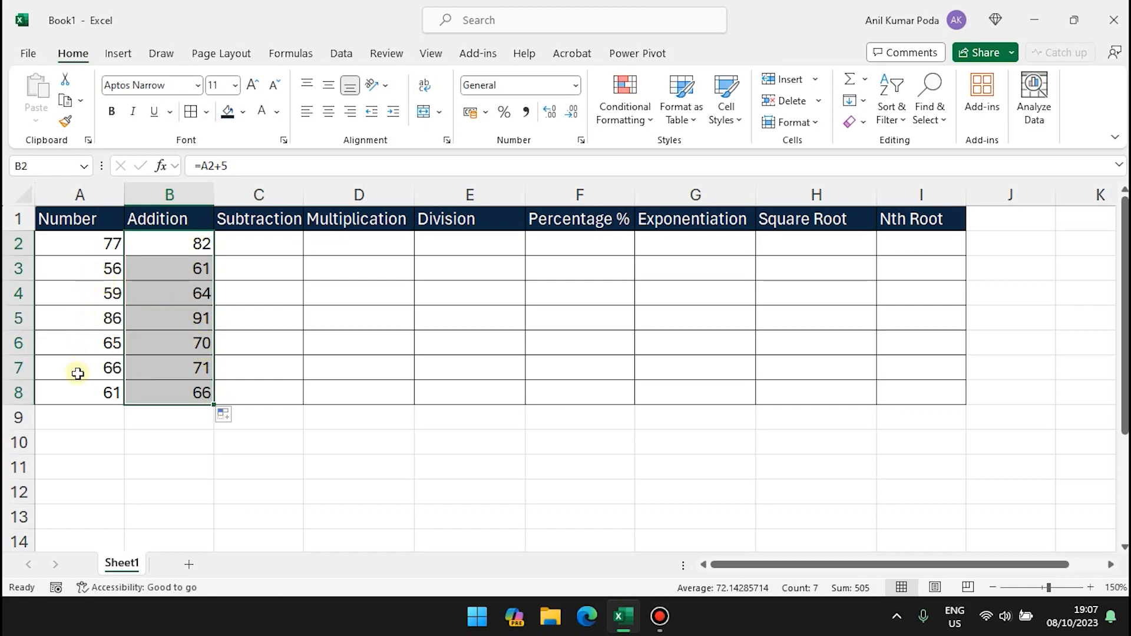
{"action": "left_click", "coordinate": [95, 270]}
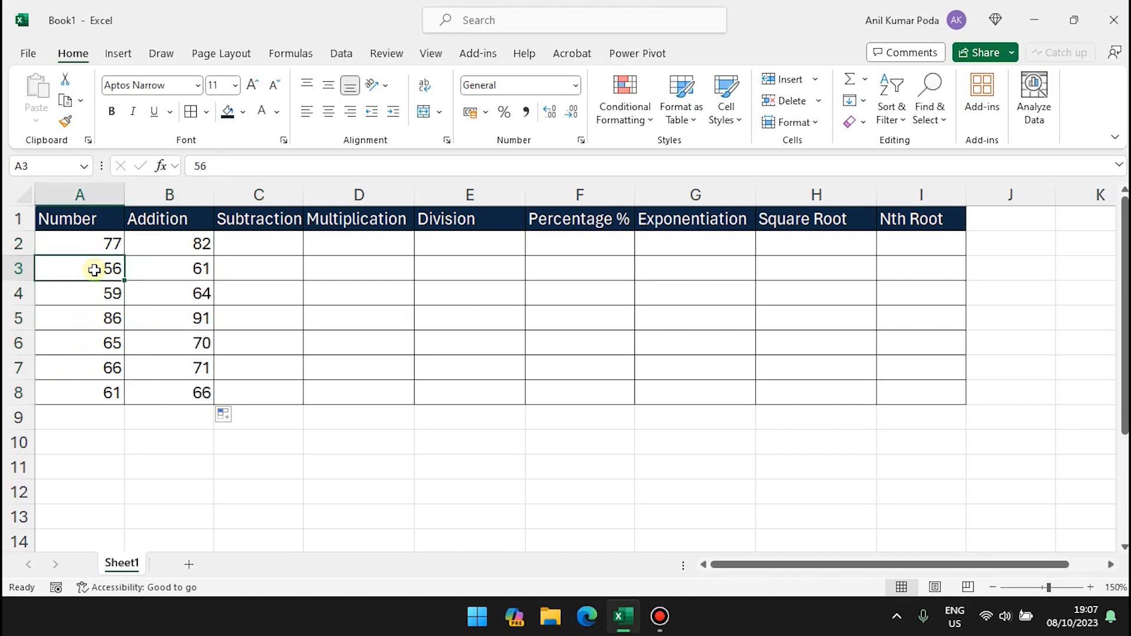
{"action": "left_click", "coordinate": [202, 297]}
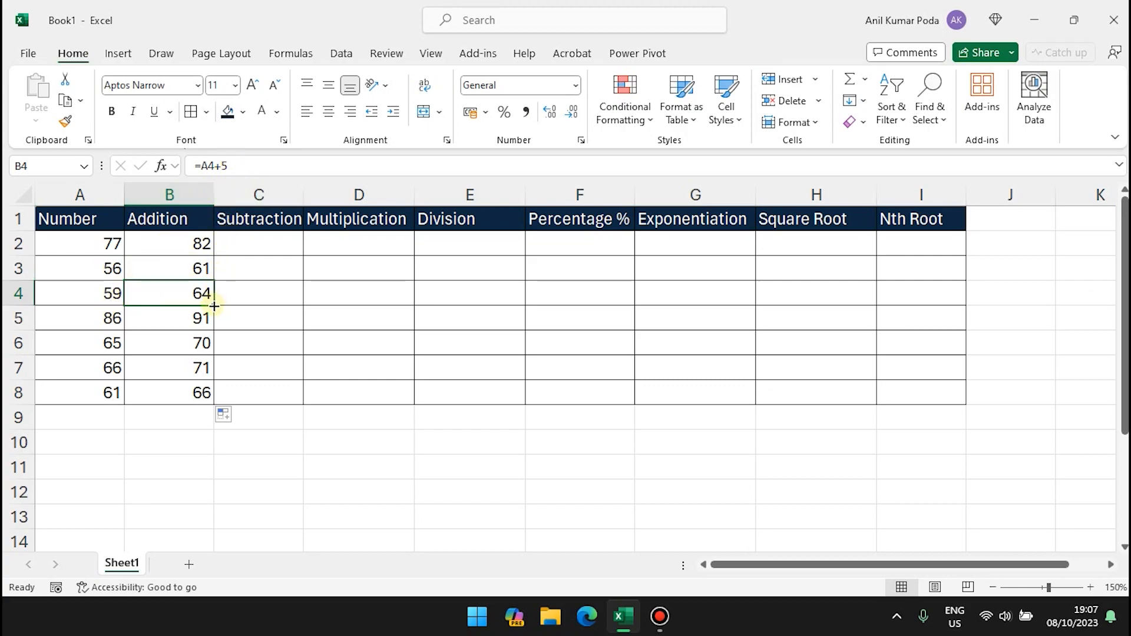
{"action": "left_click", "coordinate": [148, 345]}
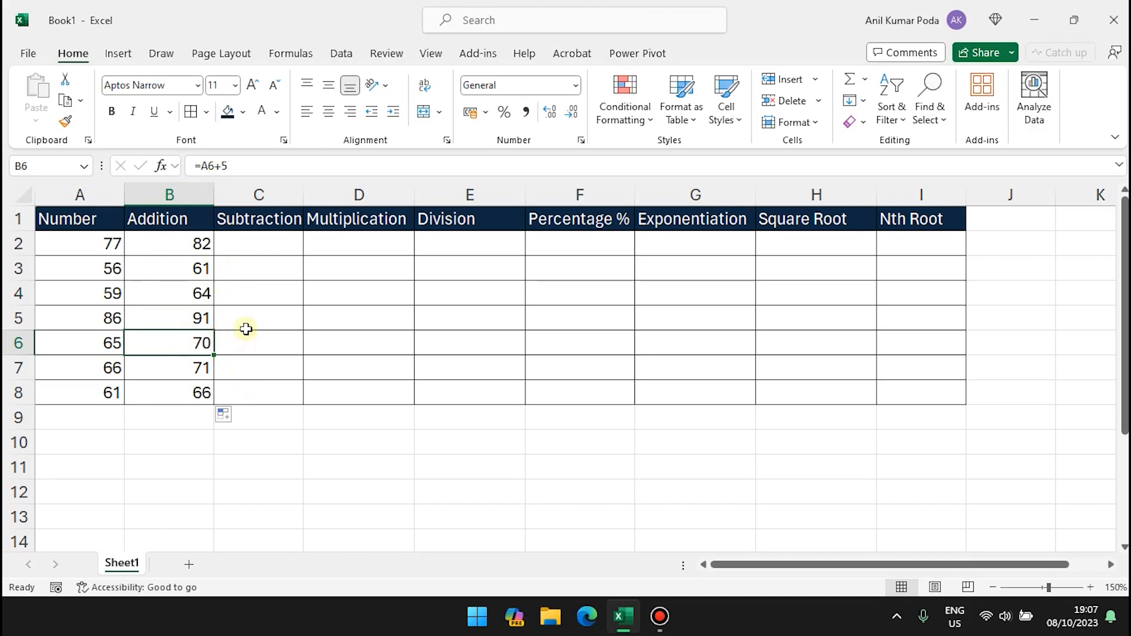
Try the constant subtraction =10-5 in cell C2 and clear the cell.
{"action": "left_click", "coordinate": [257, 246]}
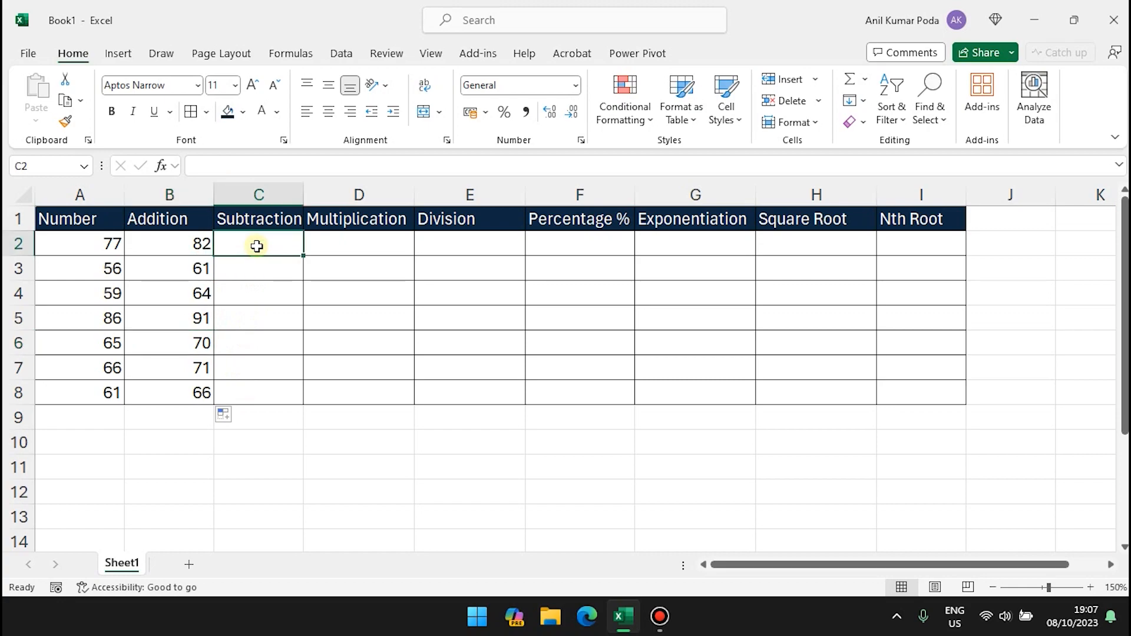
{"action": "left_click", "coordinate": [230, 170]}
{"action": "type", "text": "=10-5"}
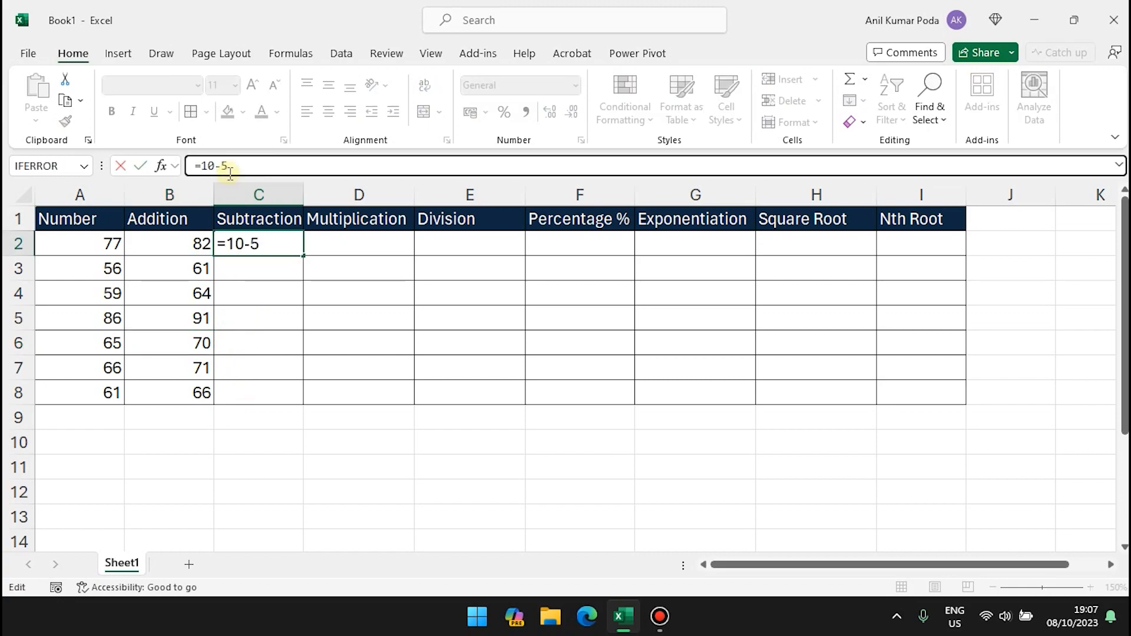
{"action": "key", "text": "Return"}
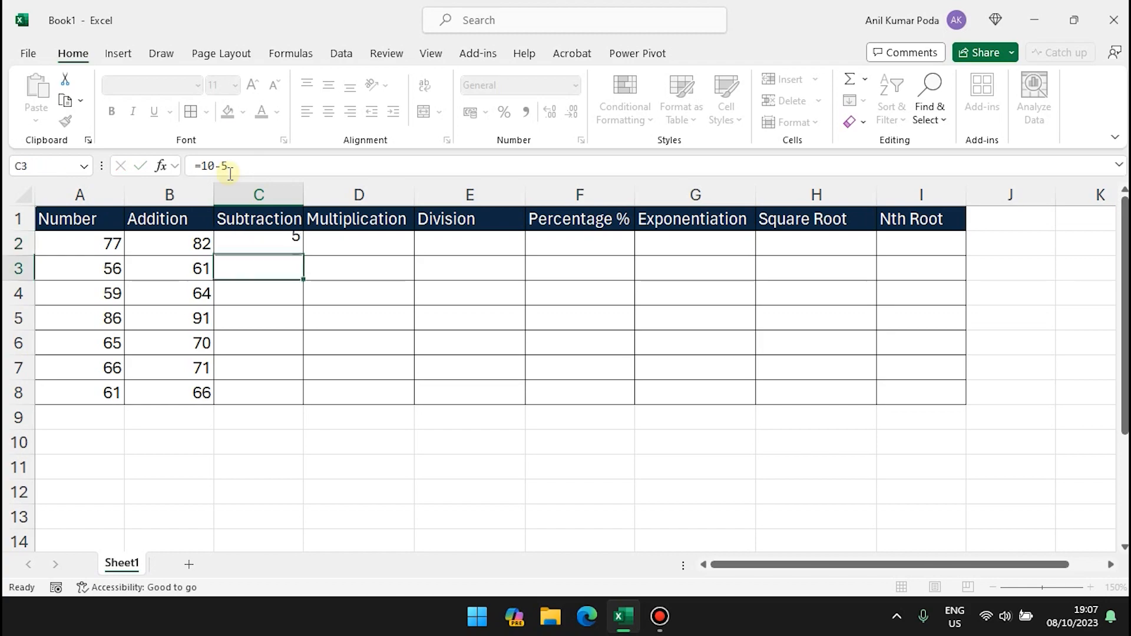
{"action": "left_click", "coordinate": [278, 243]}
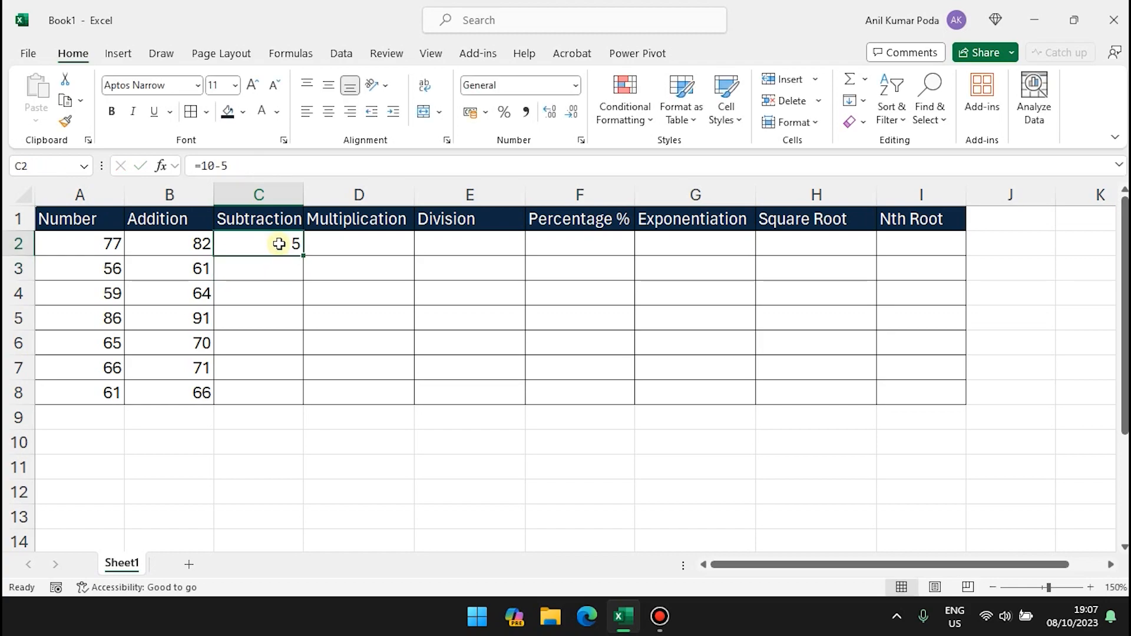
{"action": "key", "text": "Delete"}
Enter =A2-5 in cell C2 of the Subtraction column and fill it down to C8.
{"action": "type", "text": "="}
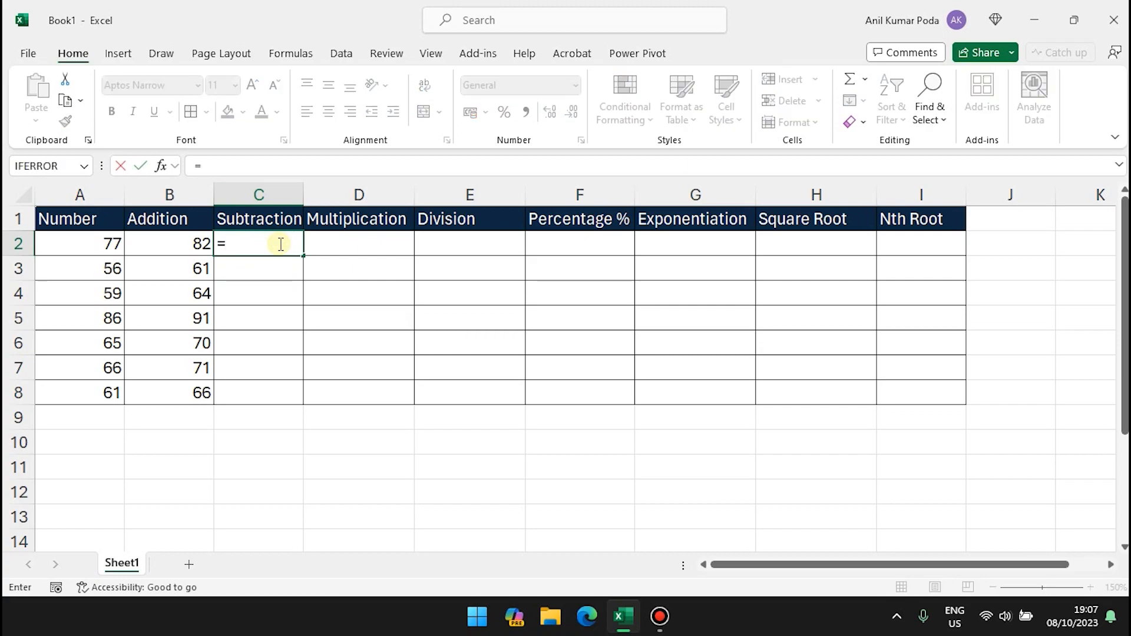
{"action": "left_click", "coordinate": [94, 246]}
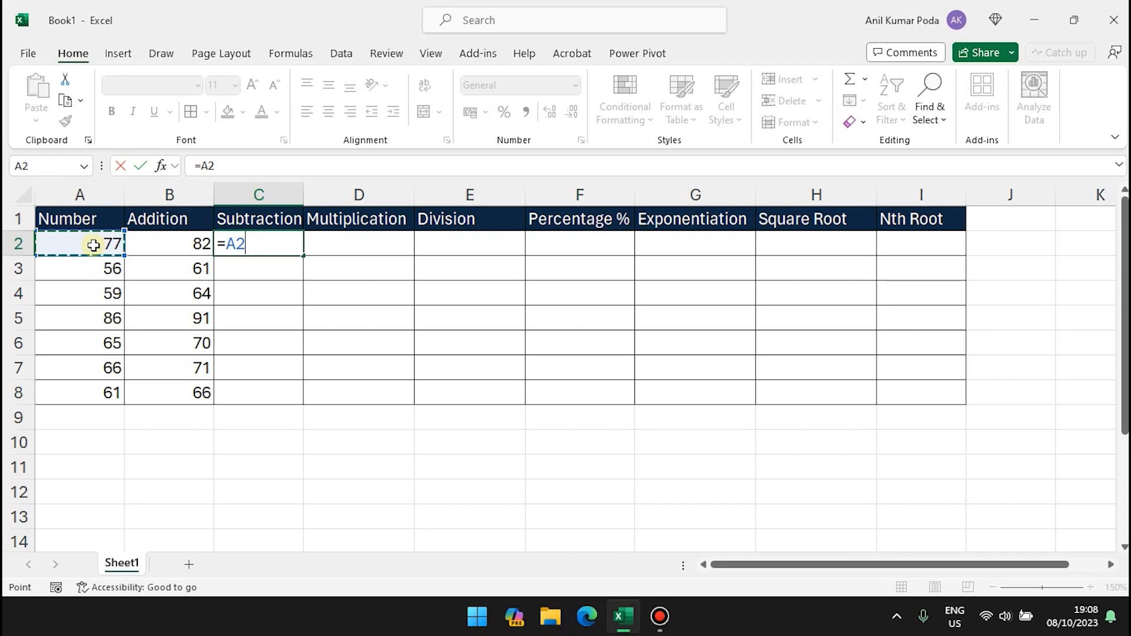
{"action": "type", "text": "-5"}
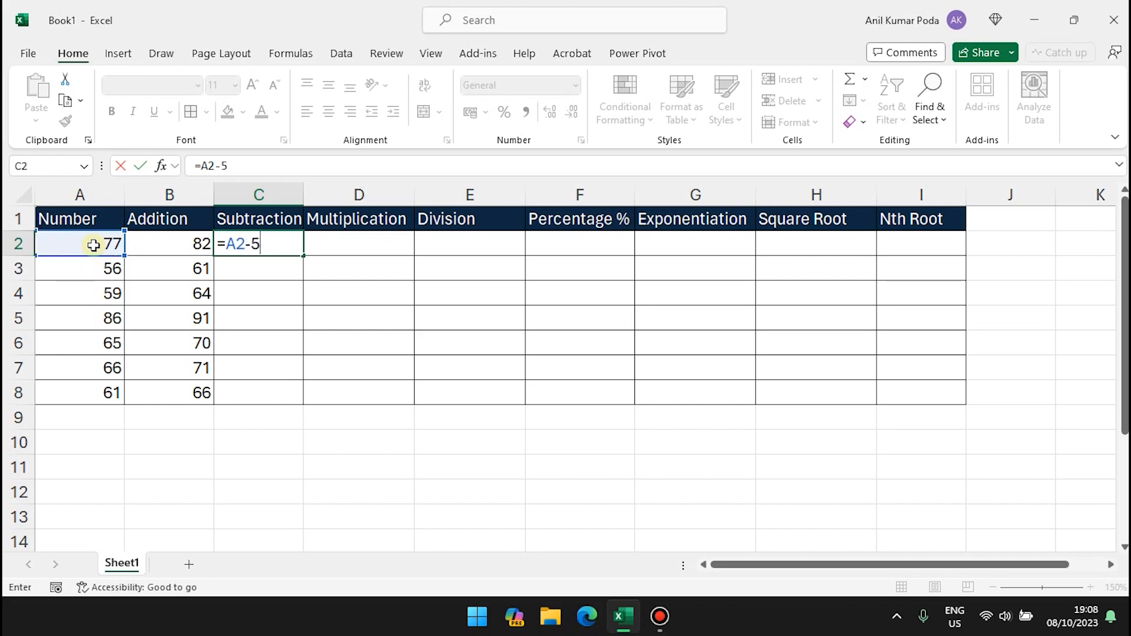
{"action": "key", "text": "Return"}
{"action": "left_click", "coordinate": [298, 244]}
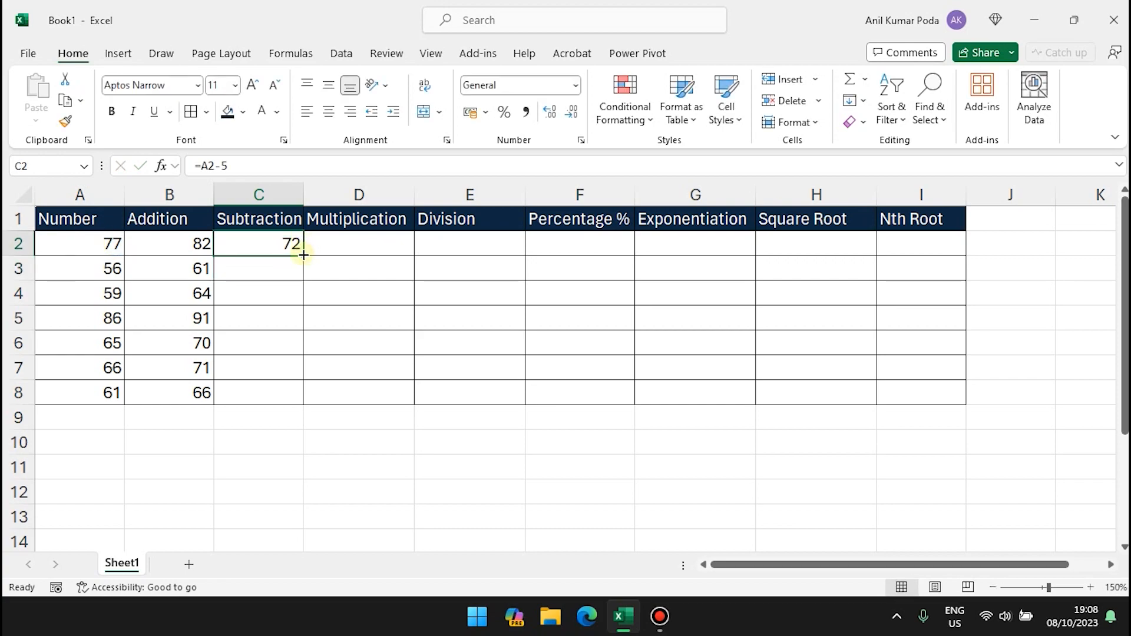
{"action": "left_click_drag", "start_coordinate": [303, 255], "coordinate": [293, 396]}
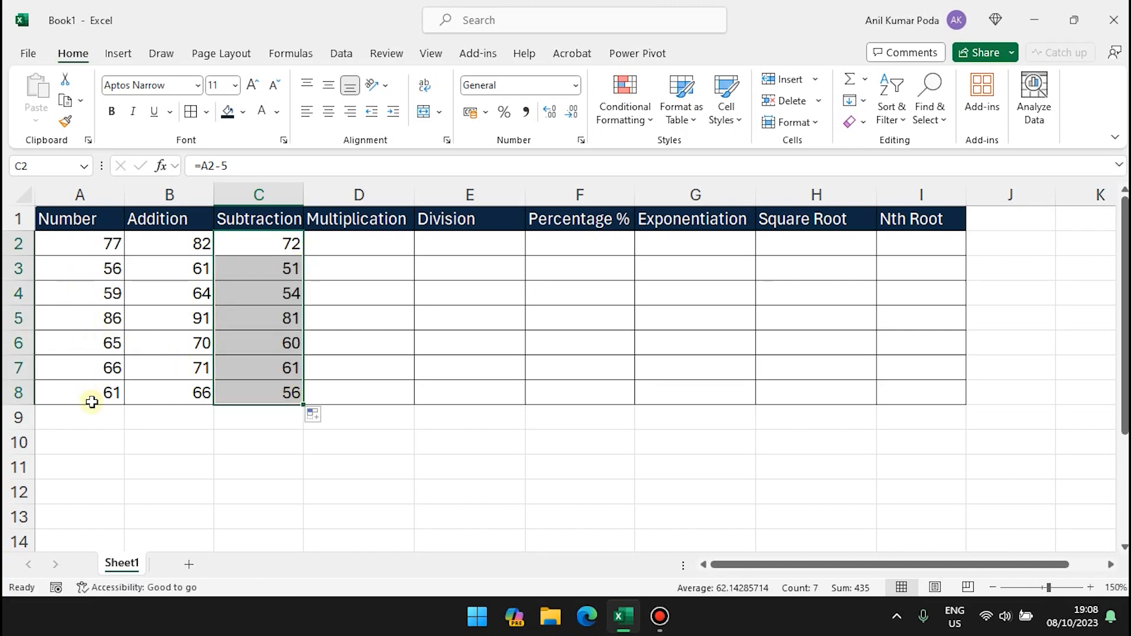
Try the constant multiplication =10*5 in cell D2 of the Multiplication column.
{"action": "left_click", "coordinate": [346, 245]}
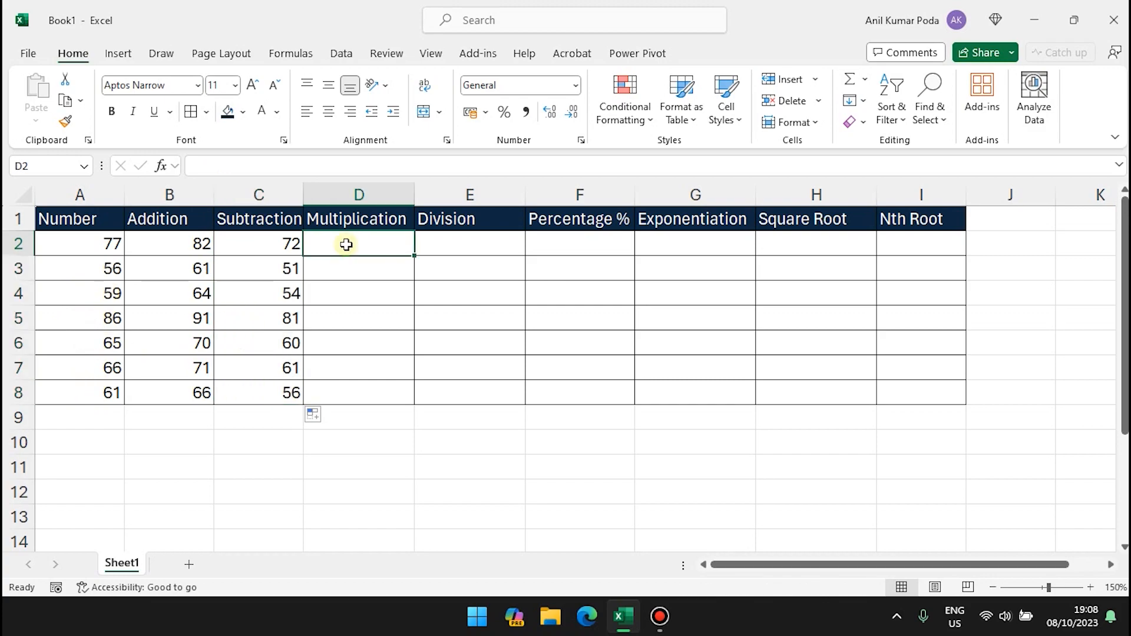
{"action": "left_click", "coordinate": [260, 168]}
{"action": "type", "text": "="}
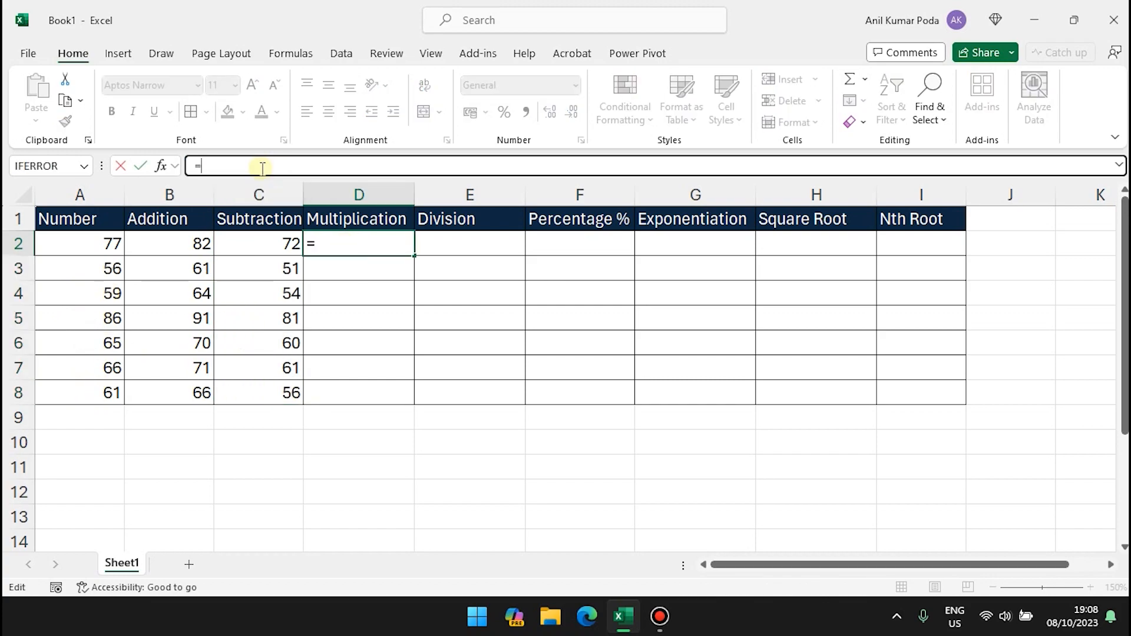
{"action": "type", "text": "10*5"}
{"action": "key", "text": "Return"}
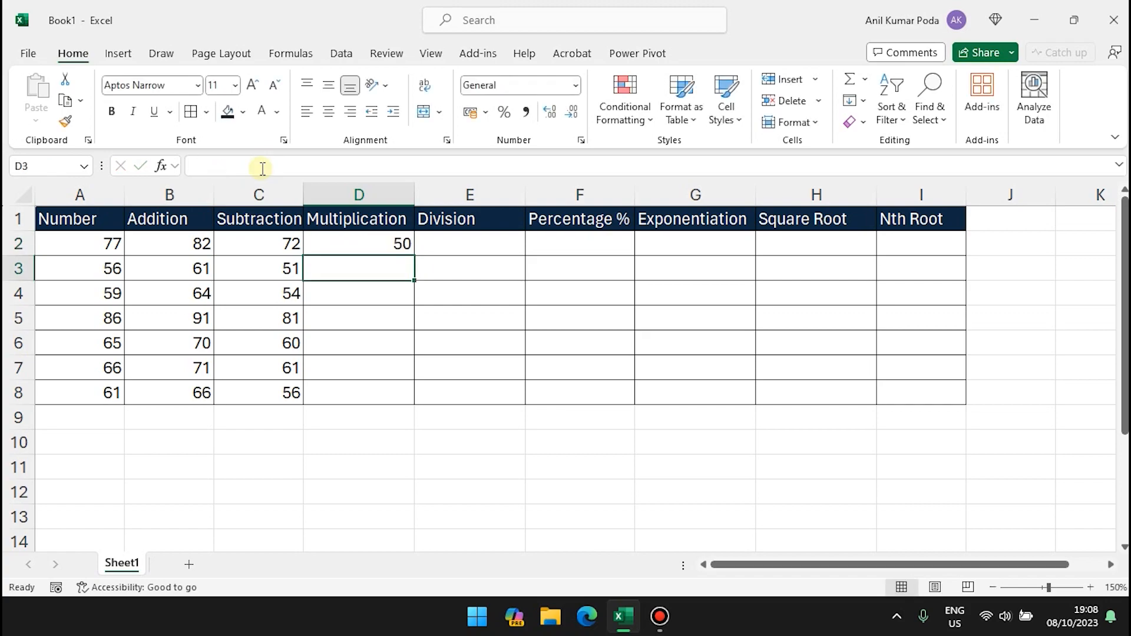
Replace the formula in D2 with =A2*5 and fill it down to D8.
{"action": "left_click", "coordinate": [375, 250]}
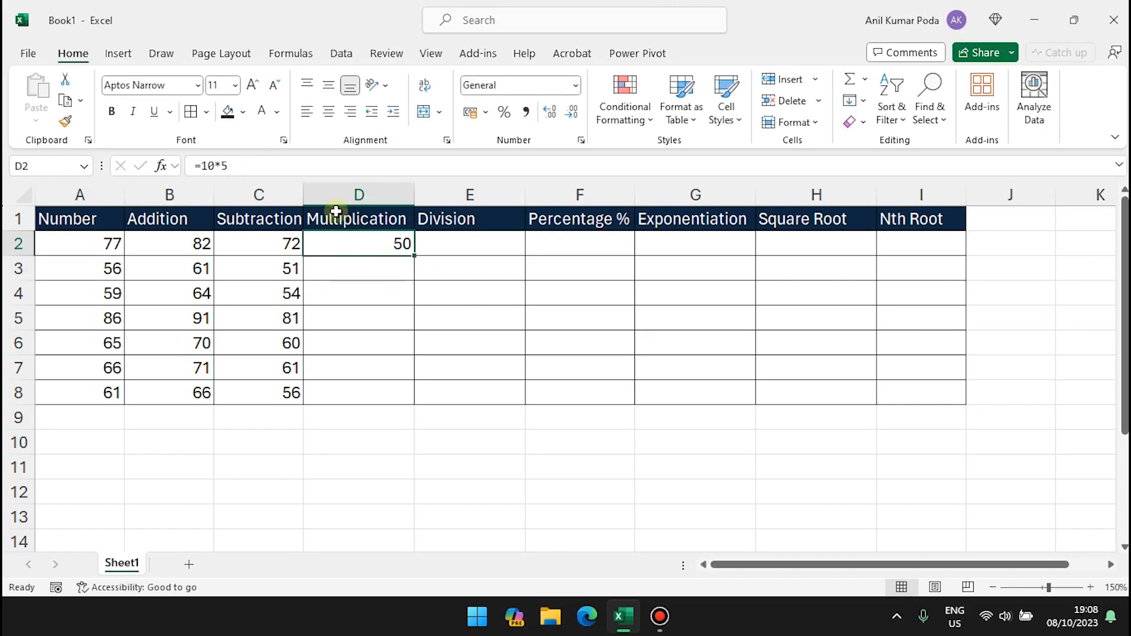
{"action": "left_click_drag", "start_coordinate": [255, 165], "coordinate": [193, 166]}
{"action": "key", "text": "BackSpace"}
{"action": "type", "text": "="}
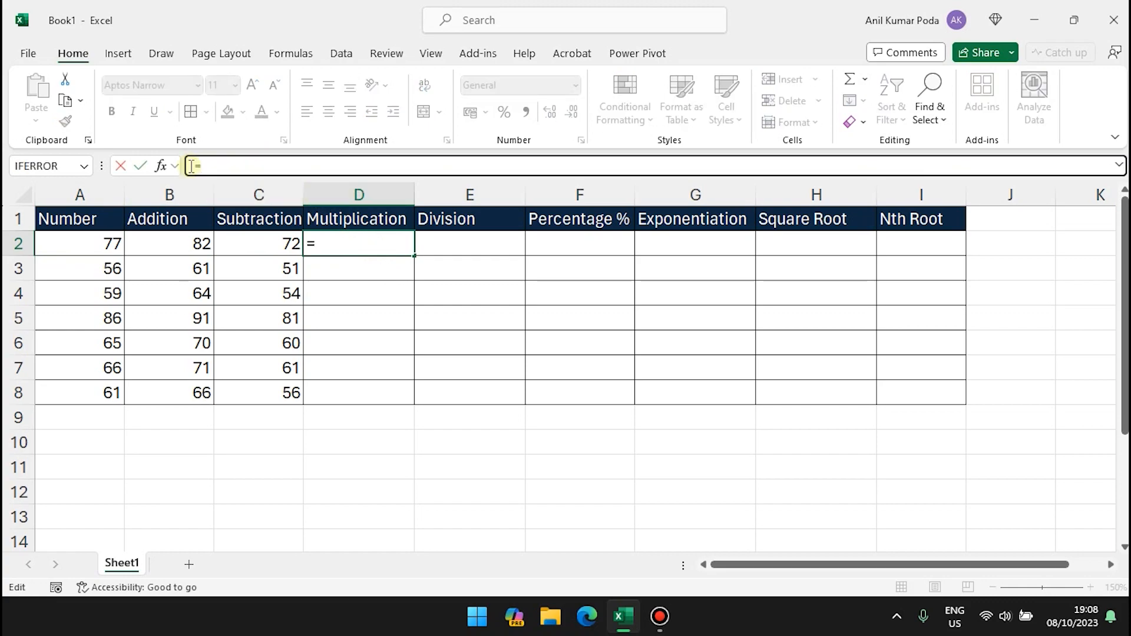
{"action": "left_click", "coordinate": [105, 248]}
{"action": "type", "text": "*5"}
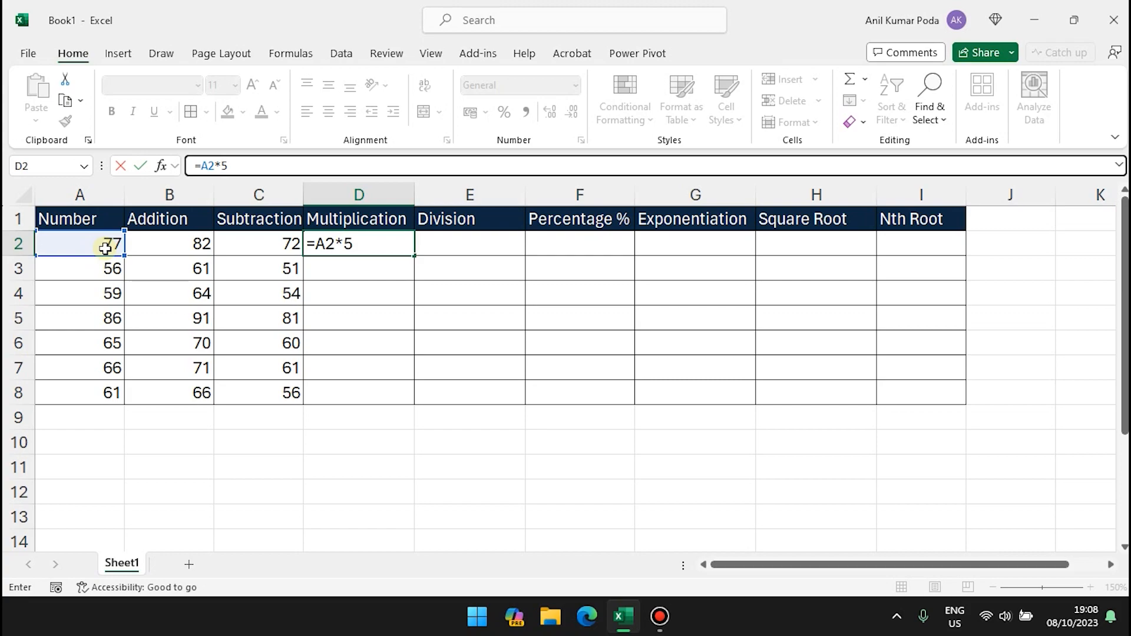
{"action": "key", "text": "ctrl+Return"}
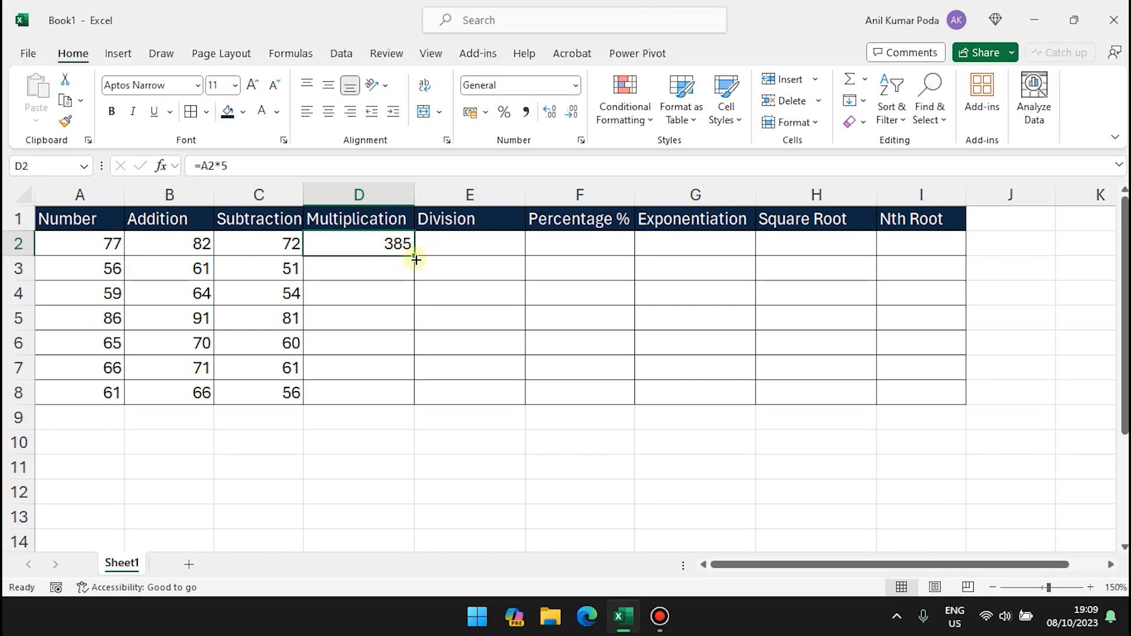
{"action": "double_click", "coordinate": [415, 258]}
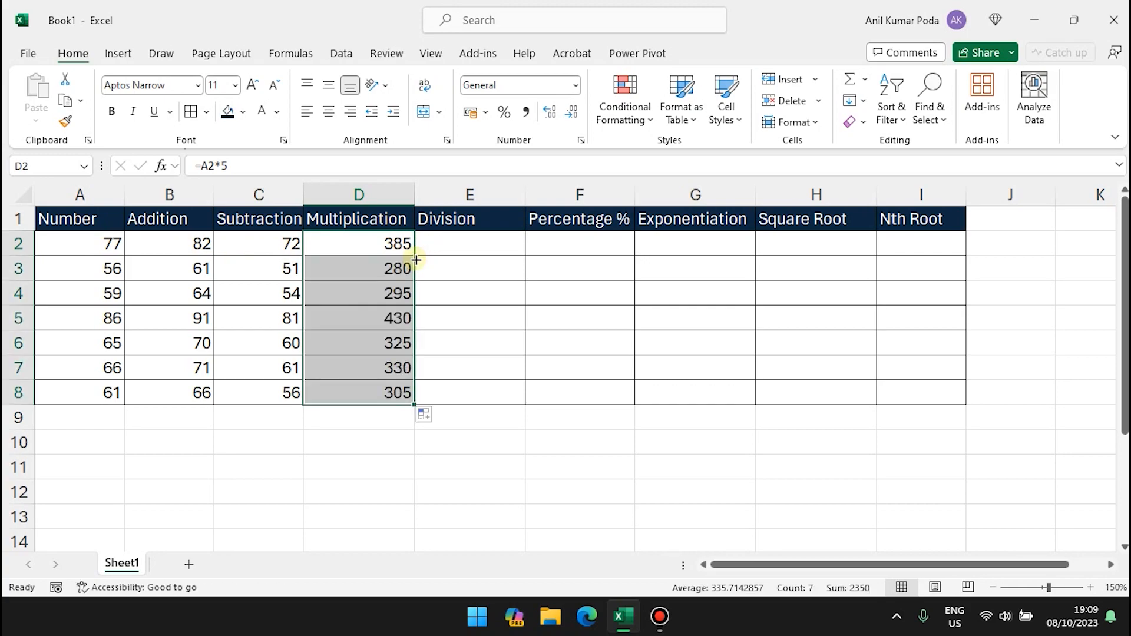
Try the constant division =10/5 in cell E2 of the Division column.
{"action": "left_click", "coordinate": [451, 236]}
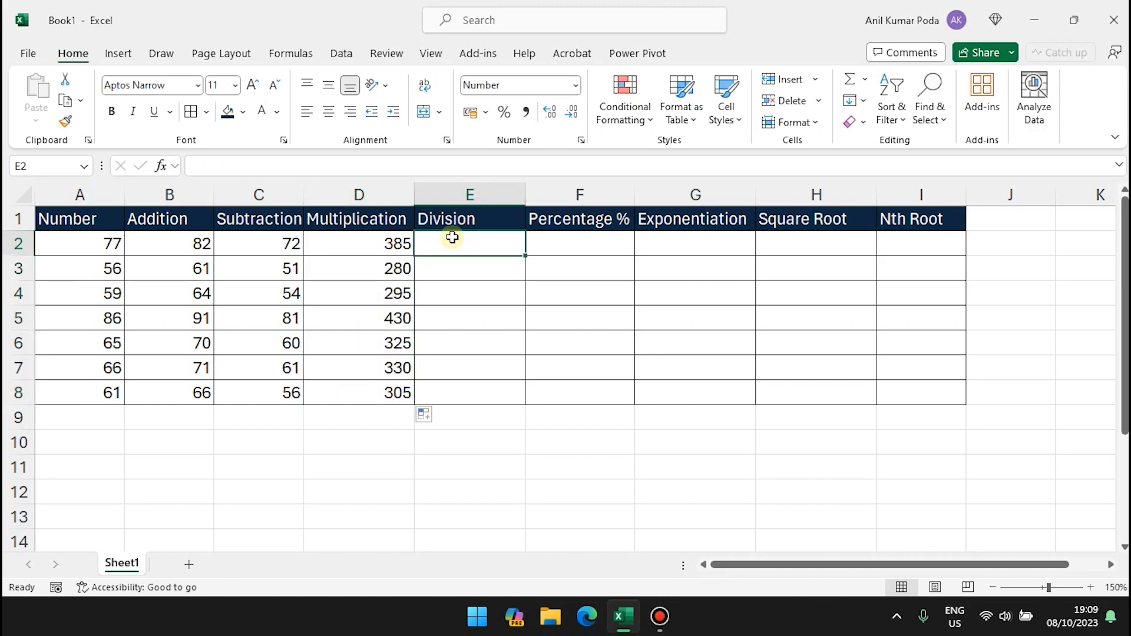
{"action": "left_click", "coordinate": [265, 165]}
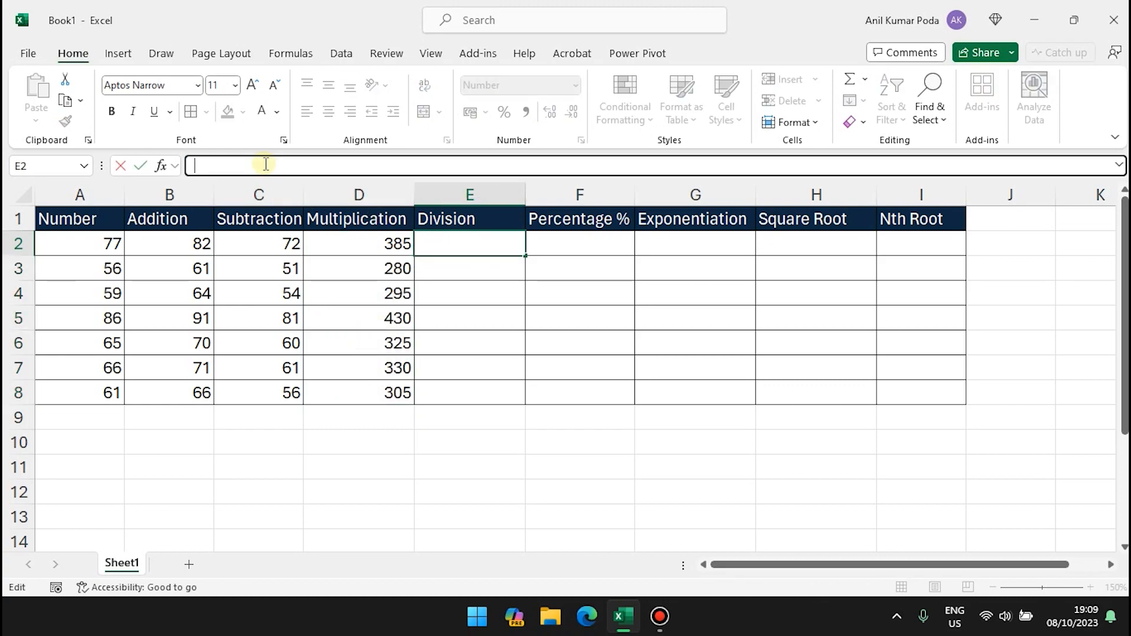
{"action": "type", "text": "=10/5"}
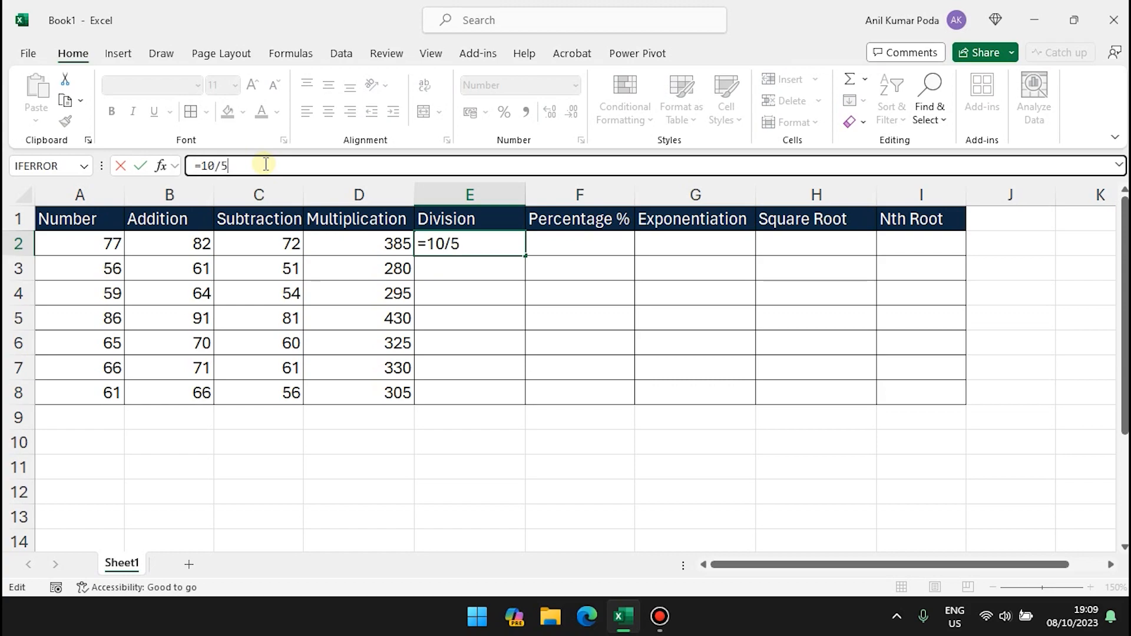
{"action": "key", "text": "Return"}
Replace the formula in E2 with =A2/5 and fill it down to E8.
{"action": "left_click", "coordinate": [504, 243]}
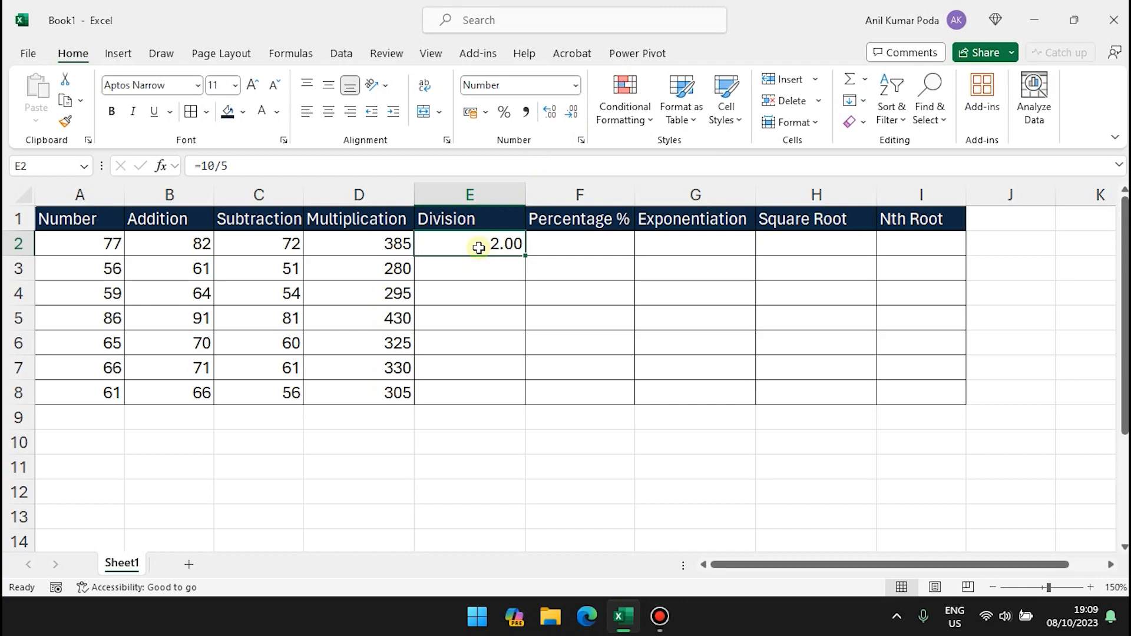
{"action": "type", "text": "="}
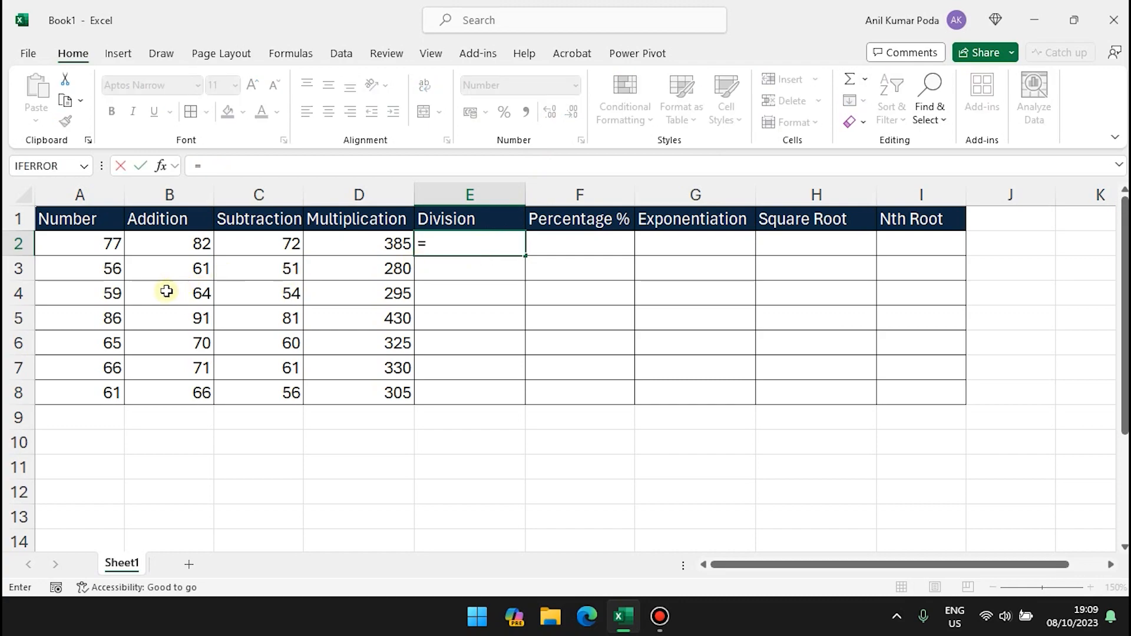
{"action": "left_click", "coordinate": [99, 241]}
{"action": "type", "text": "/5"}
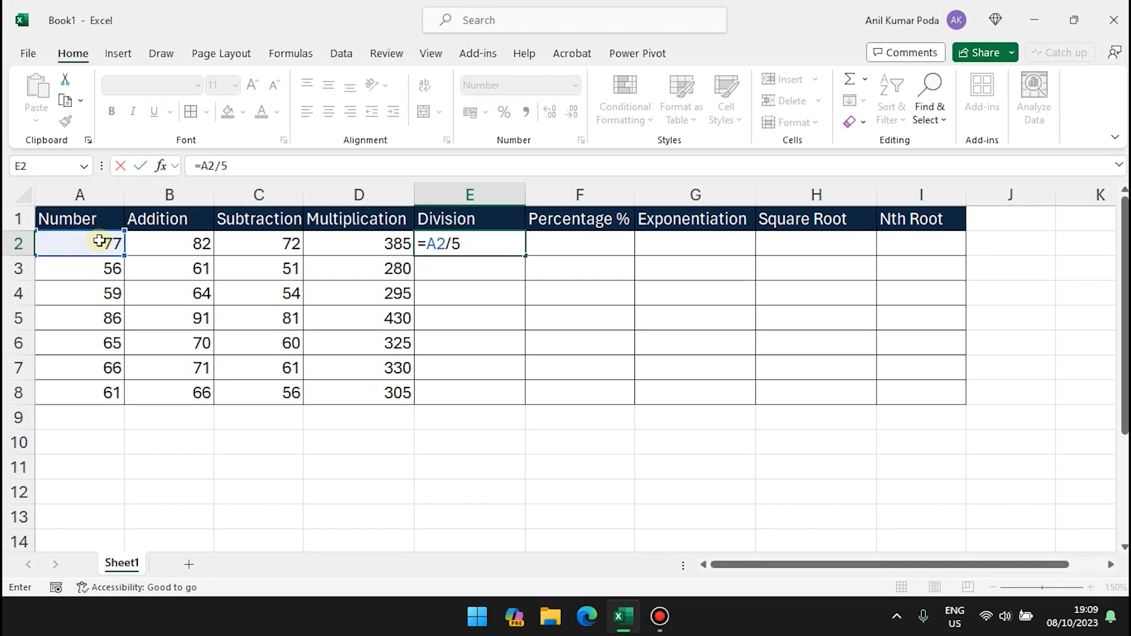
{"action": "key", "text": "Return"}
{"action": "left_click", "coordinate": [487, 245]}
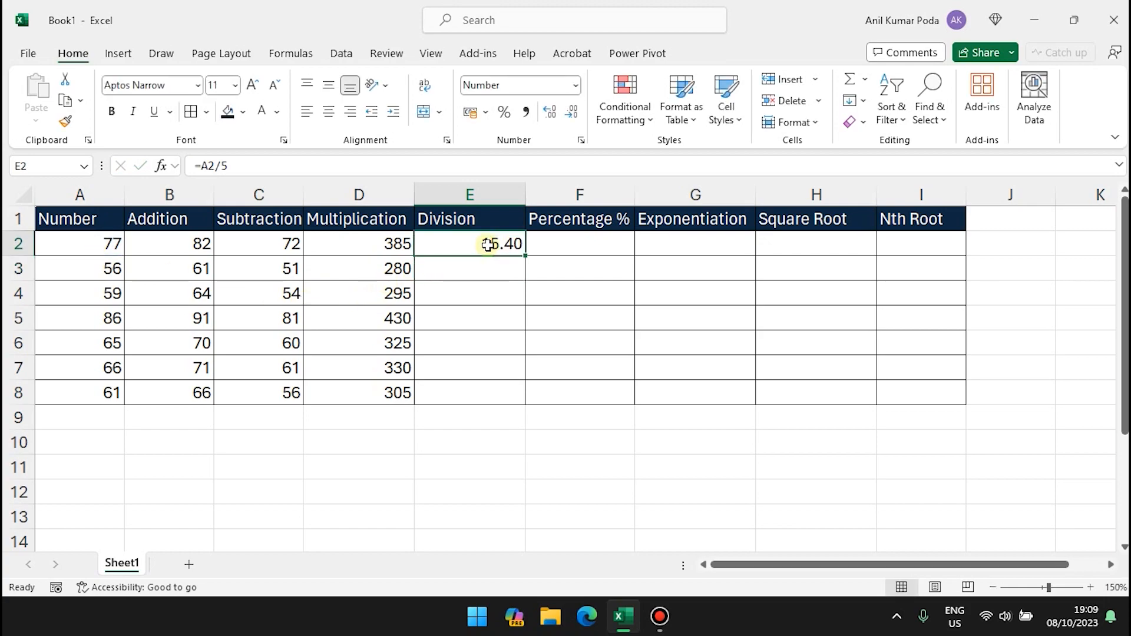
{"action": "double_click", "coordinate": [526, 254]}
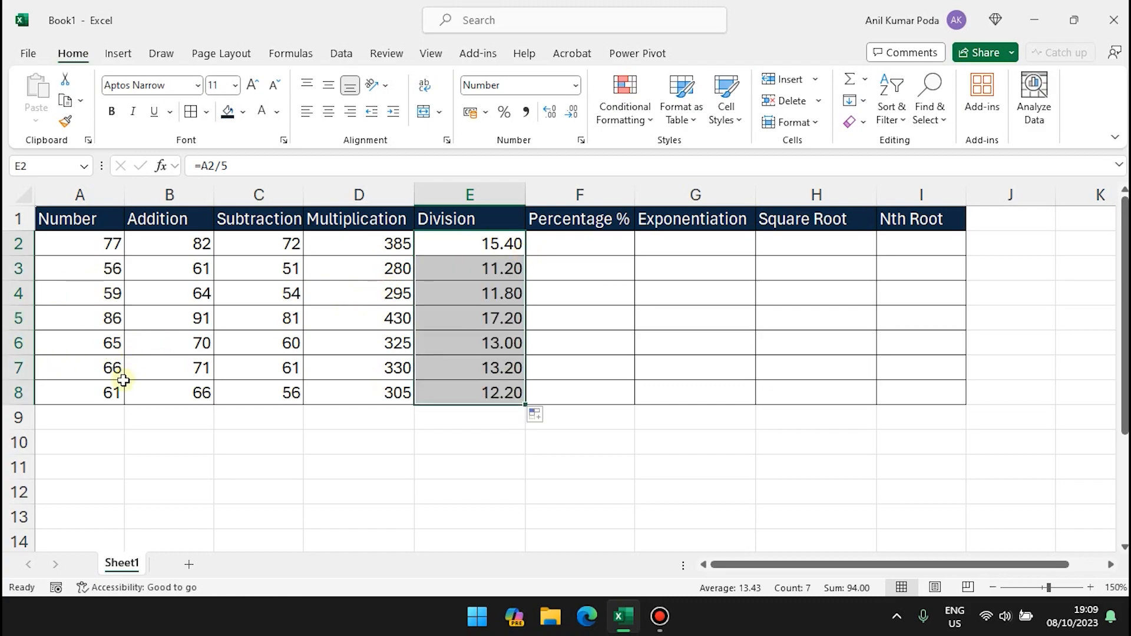
Enter =A2*10% in cell F2 of the Percentage % column and fill it down to F8.
{"action": "left_click", "coordinate": [569, 247]}
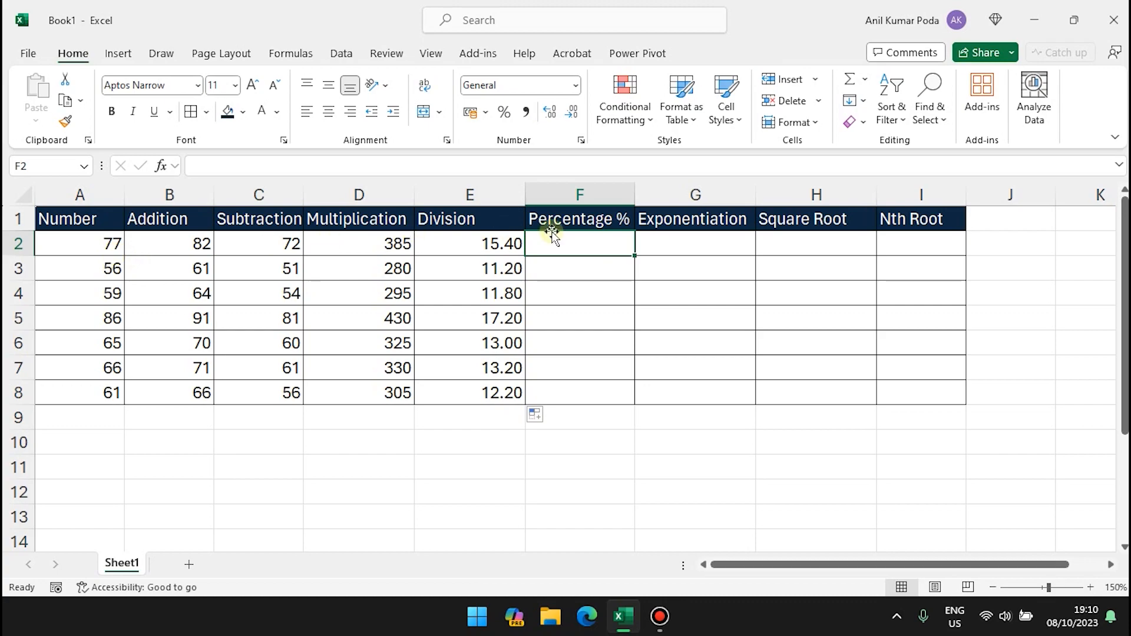
{"action": "type", "text": "="}
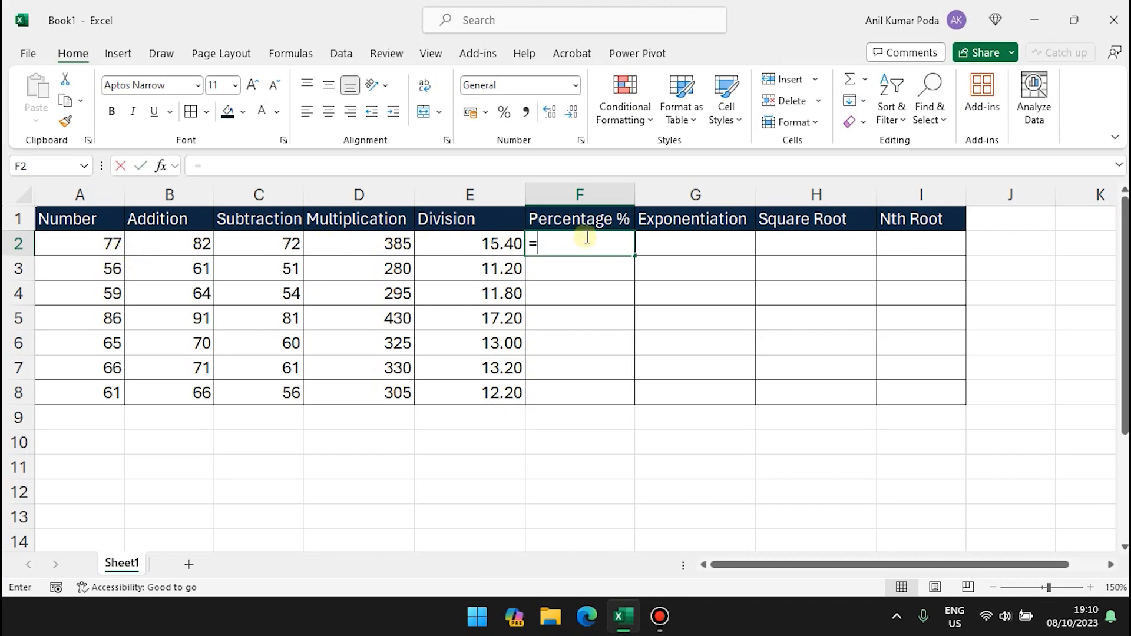
{"action": "left_click", "coordinate": [98, 253]}
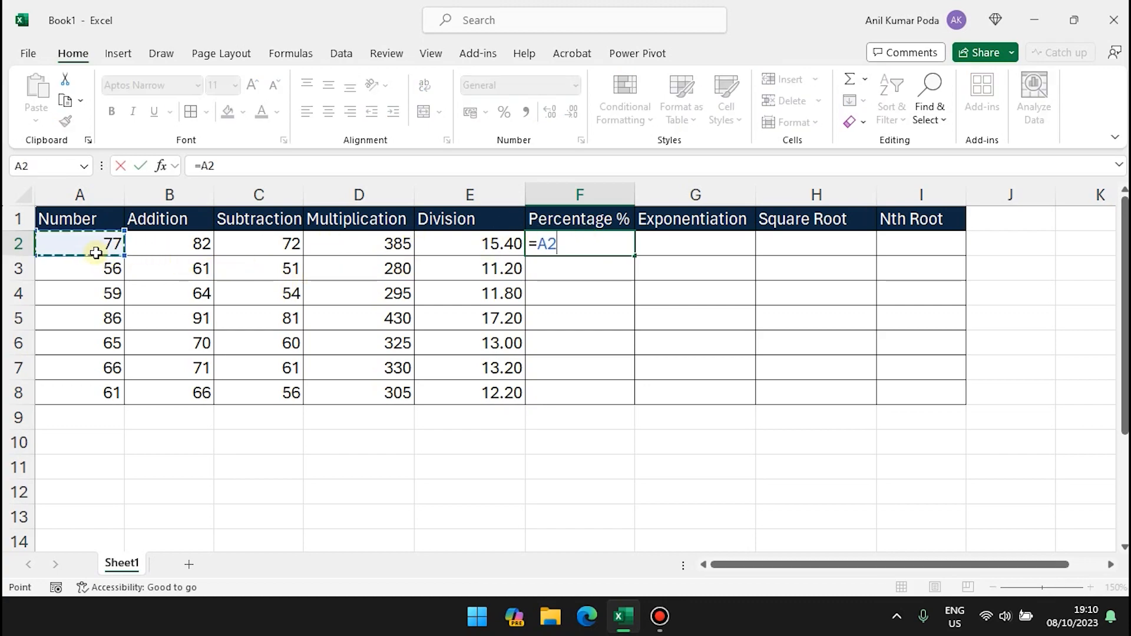
{"action": "type", "text": "*"}
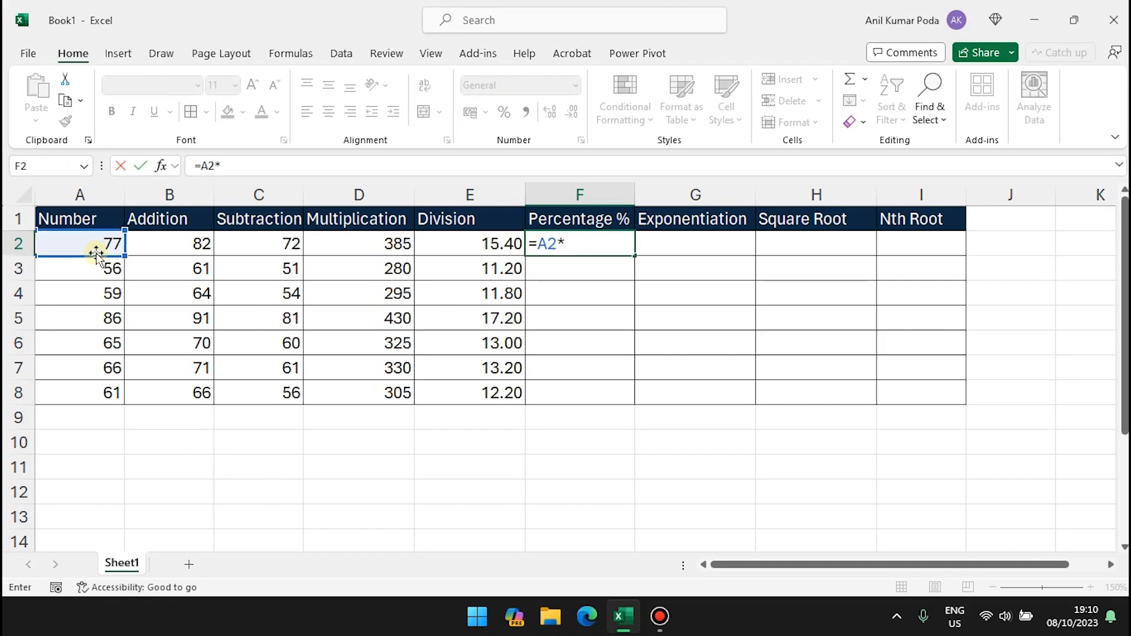
{"action": "type", "text": "10"}
{"action": "key", "text": "Return"}
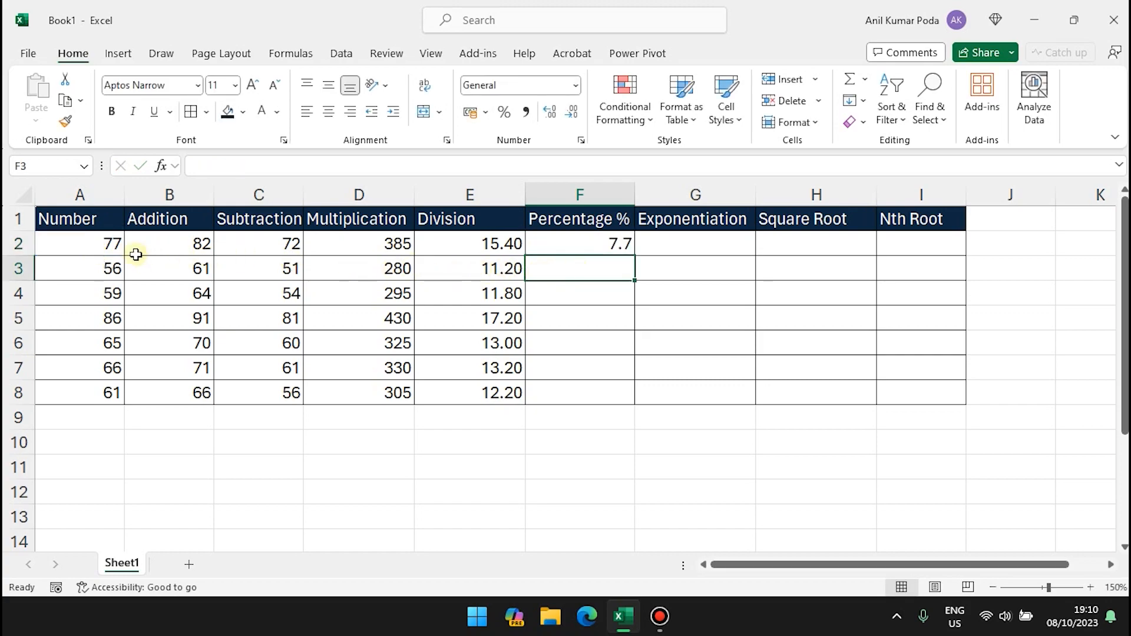
{"action": "left_click", "coordinate": [630, 247]}
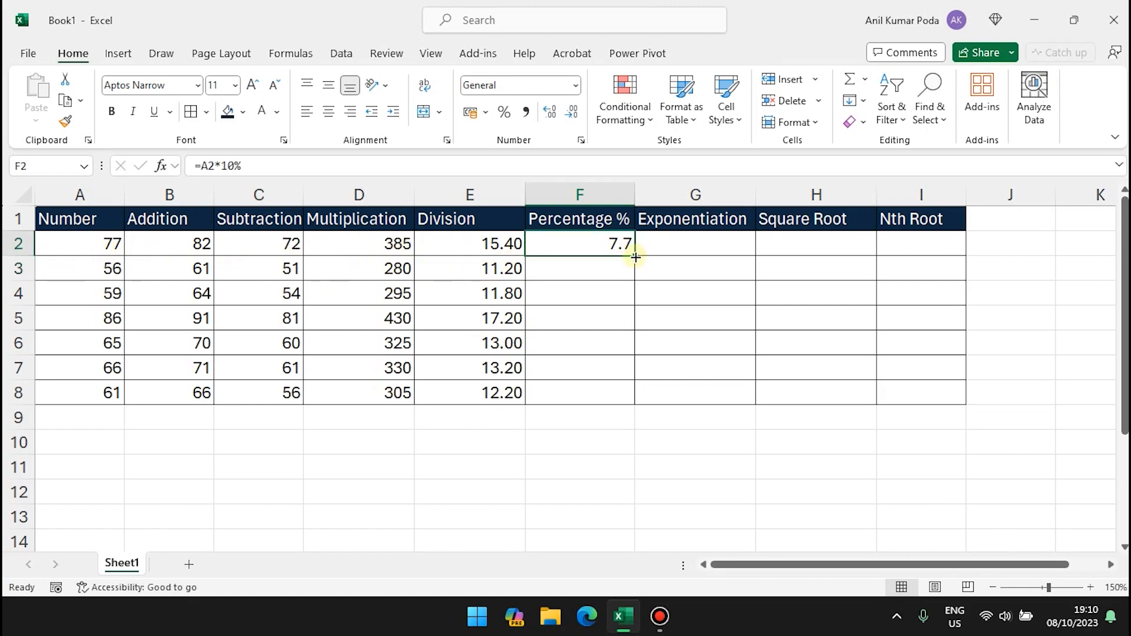
{"action": "left_click_drag", "start_coordinate": [633, 254], "coordinate": [635, 401]}
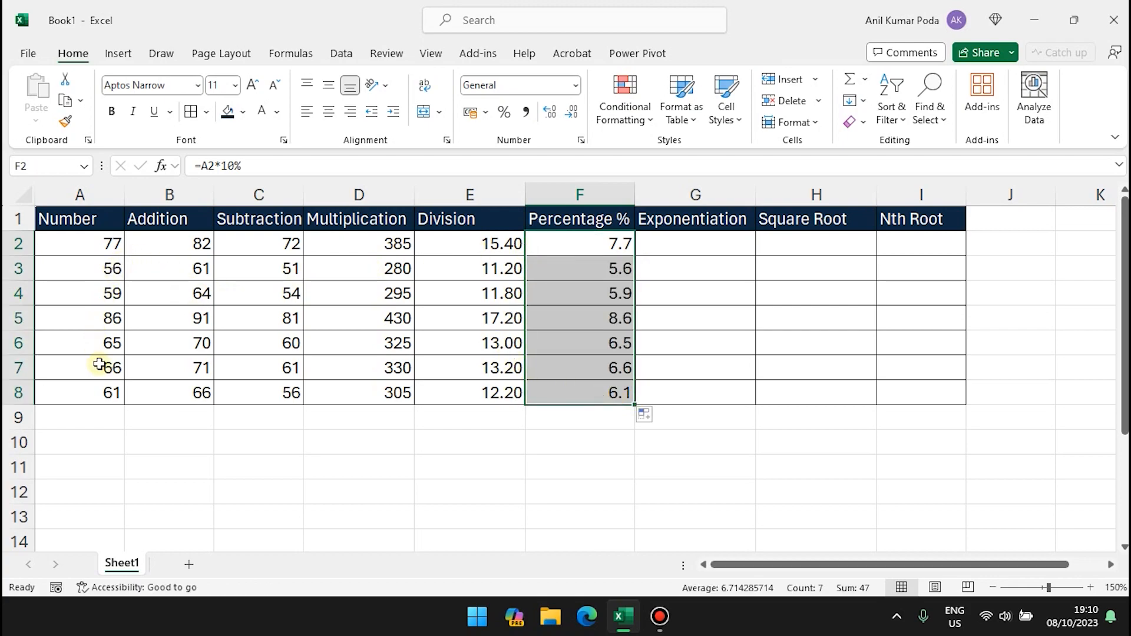
Enter =A2^2 in cell G2 of the Exponentiation column to square the number.
{"action": "left_click", "coordinate": [681, 242]}
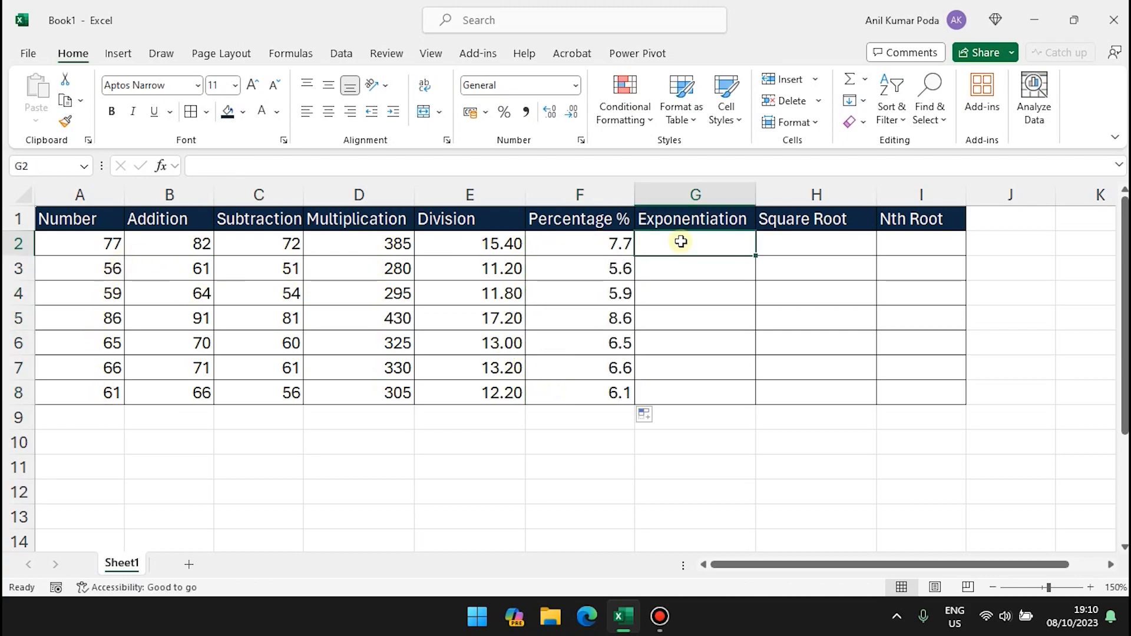
{"action": "left_click", "coordinate": [341, 169]}
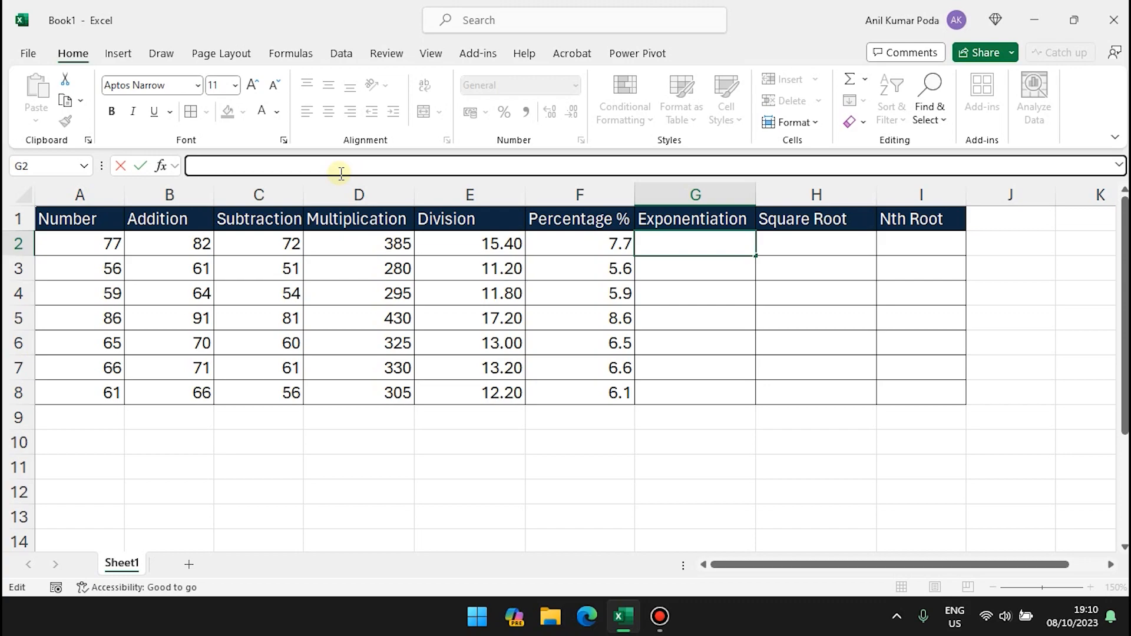
{"action": "type", "text": "="}
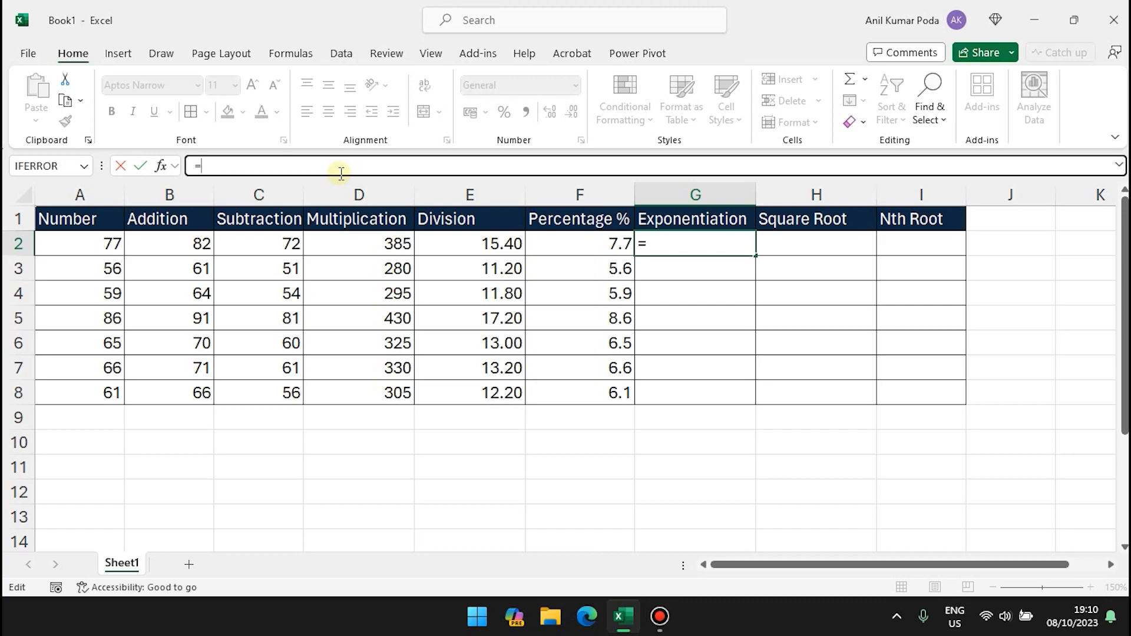
{"action": "left_click", "coordinate": [99, 252]}
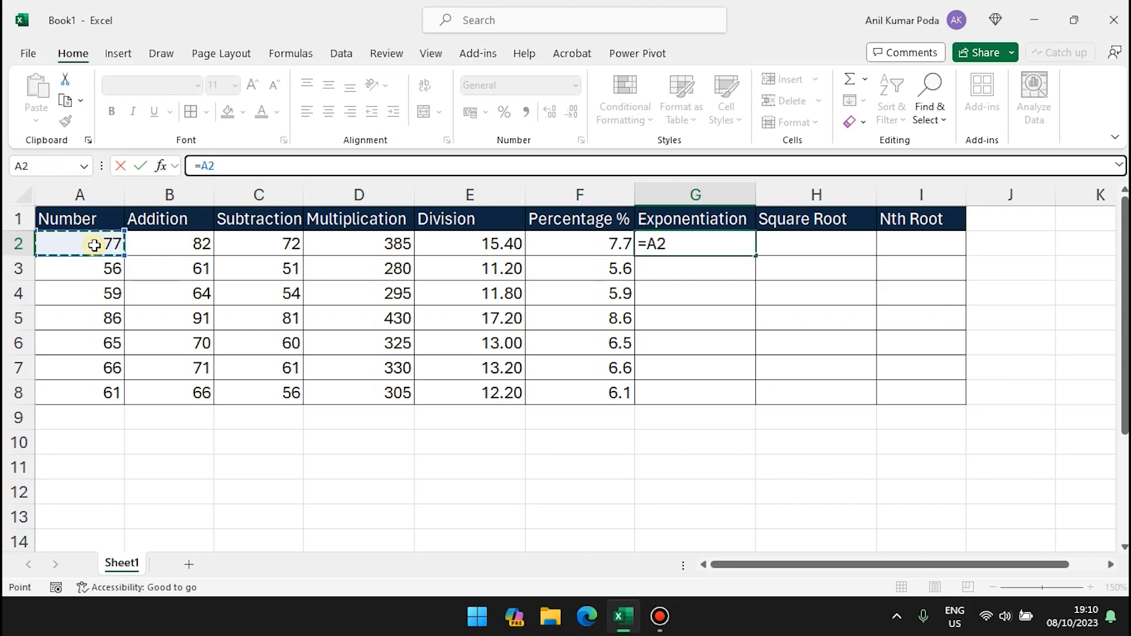
{"action": "type", "text": "^2"}
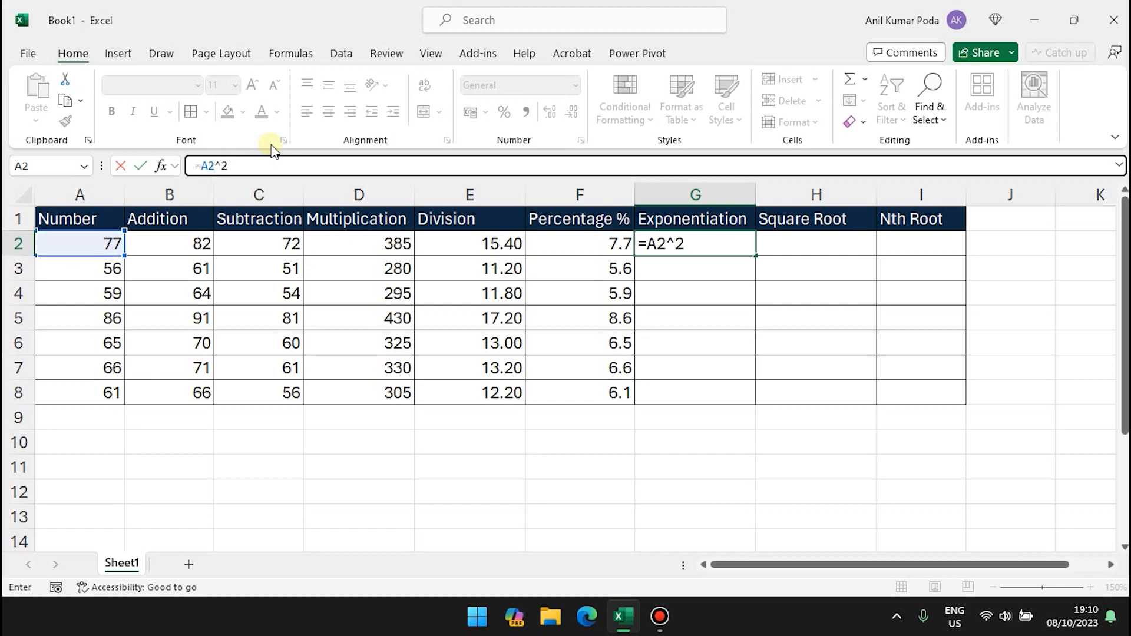
{"action": "key", "text": "Return"}
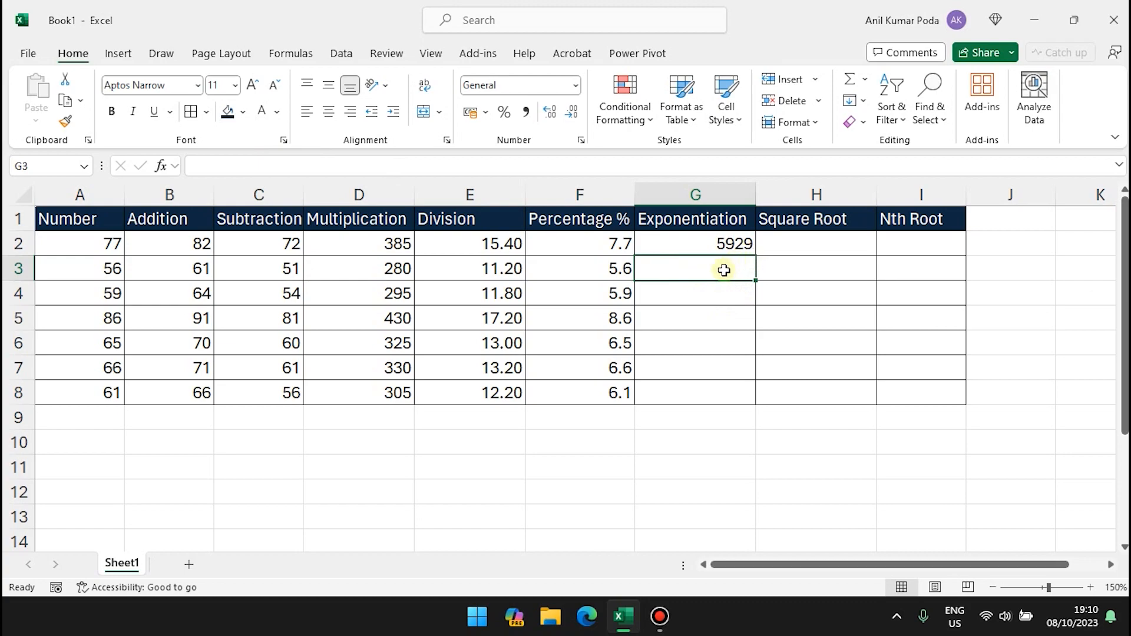
Enter =A3^3 in cell G3 of the Exponentiation column to cube the number.
{"action": "left_click", "coordinate": [284, 167]}
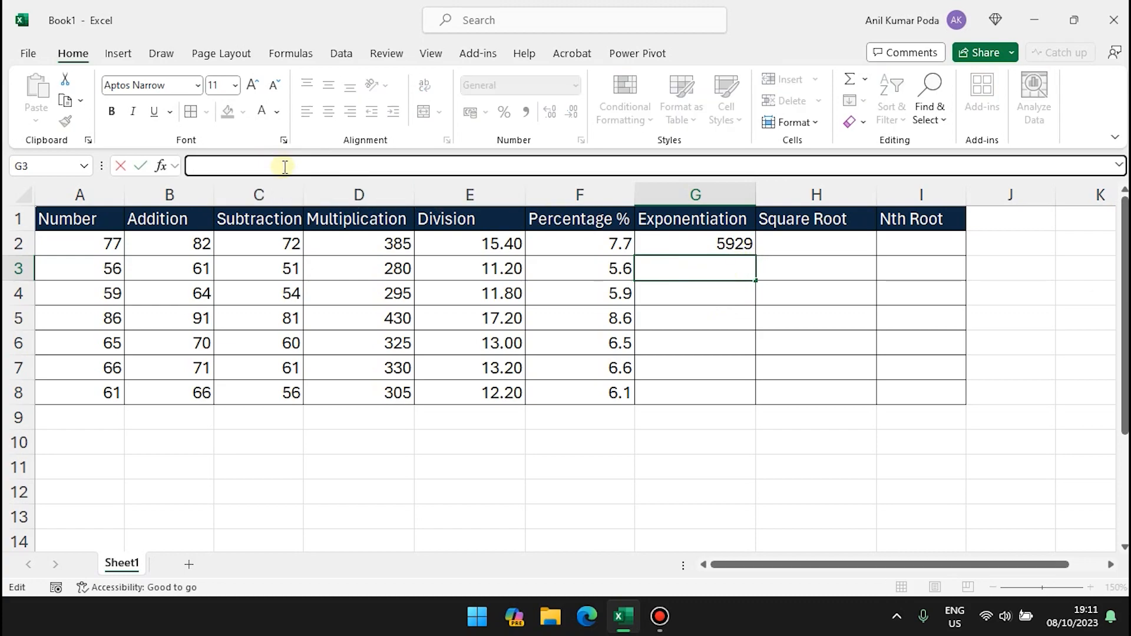
{"action": "type", "text": "="}
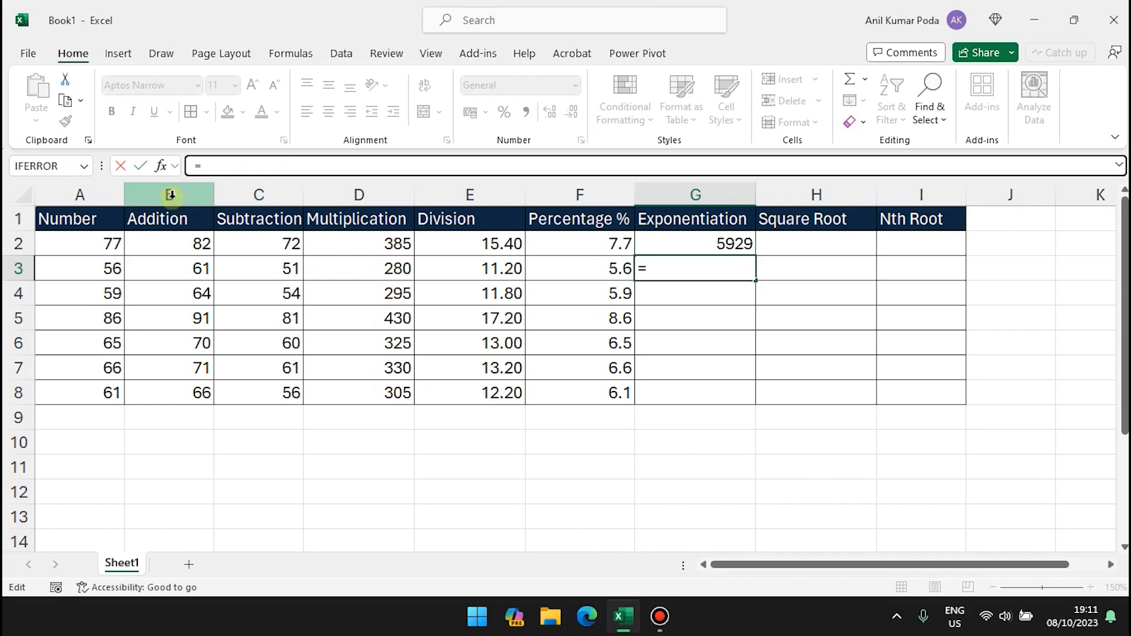
{"action": "left_click", "coordinate": [88, 271]}
{"action": "type", "text": "^3"}
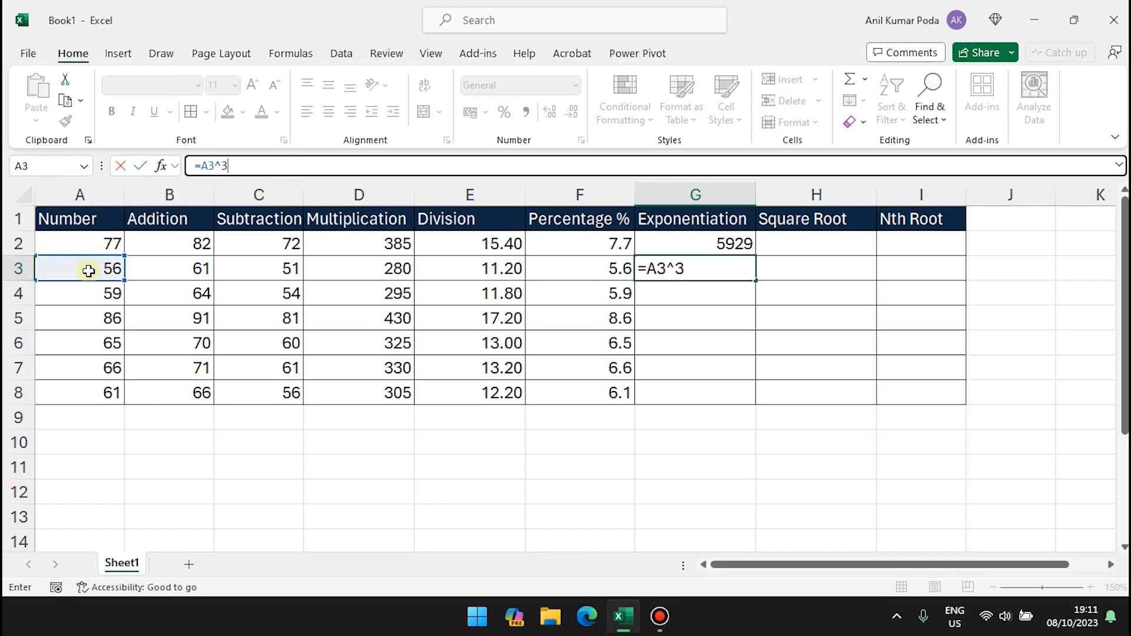
{"action": "key", "text": "Return"}
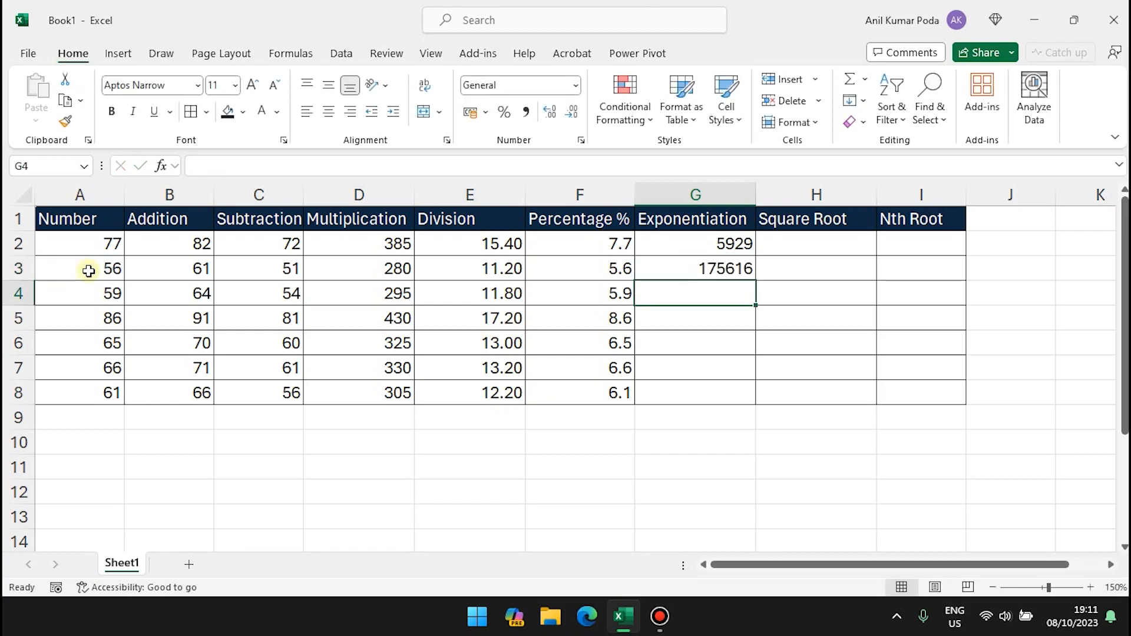
Check the cube by calculating =56*56*56 in cell H4, and clear that cell.
{"action": "left_click", "coordinate": [799, 298]}
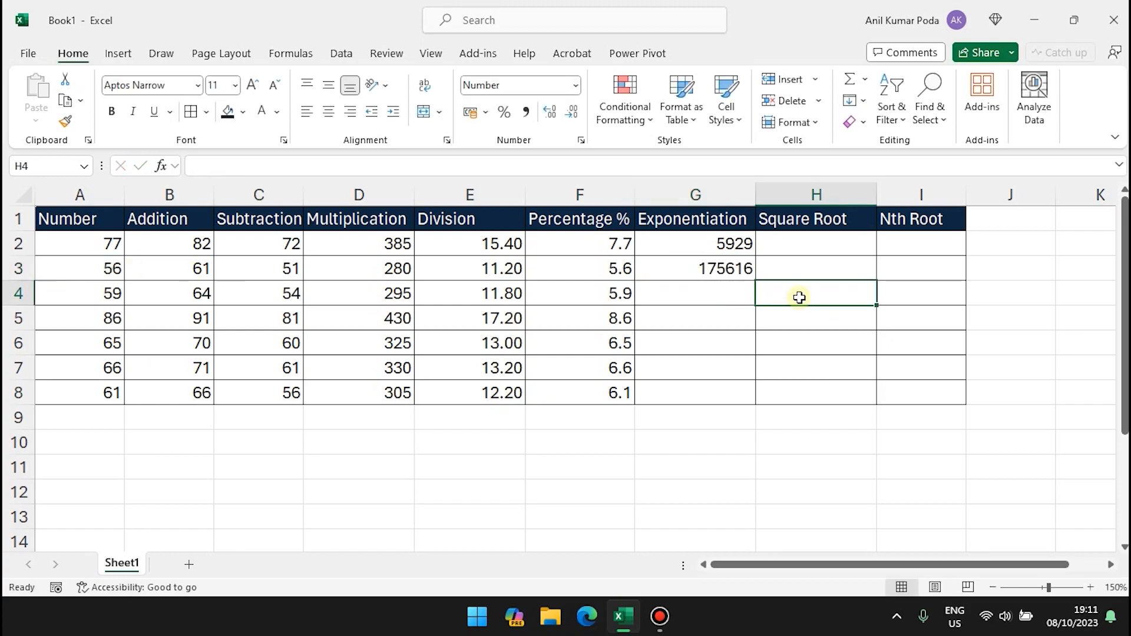
{"action": "left_click", "coordinate": [264, 167]}
{"action": "type", "text": "="}
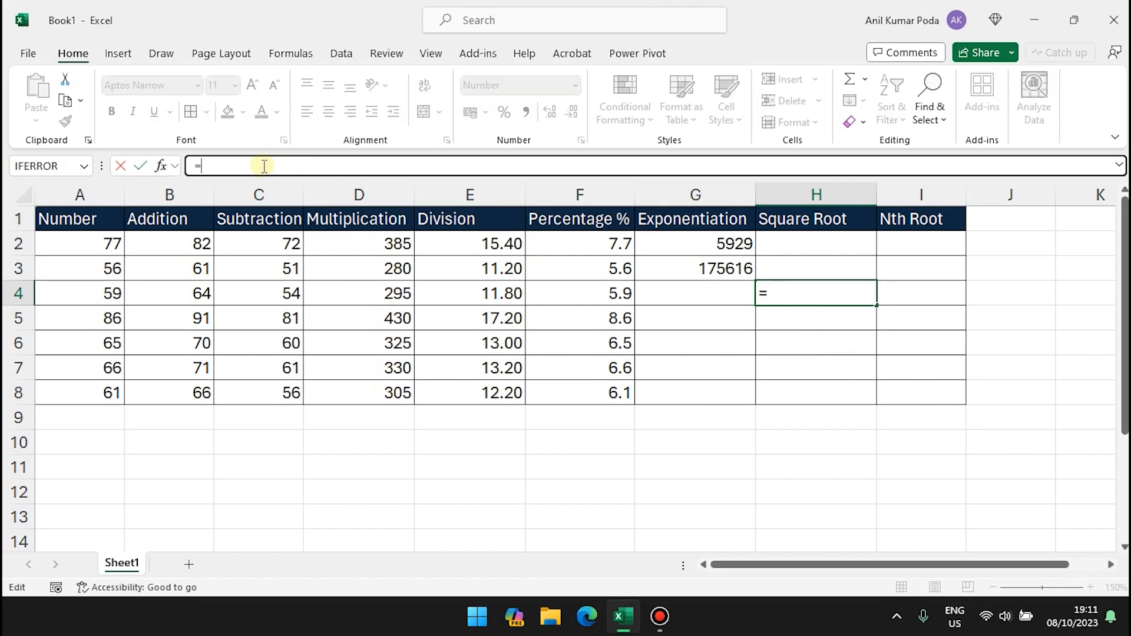
{"action": "type", "text": "56*56*56"}
{"action": "key", "text": "Return"}
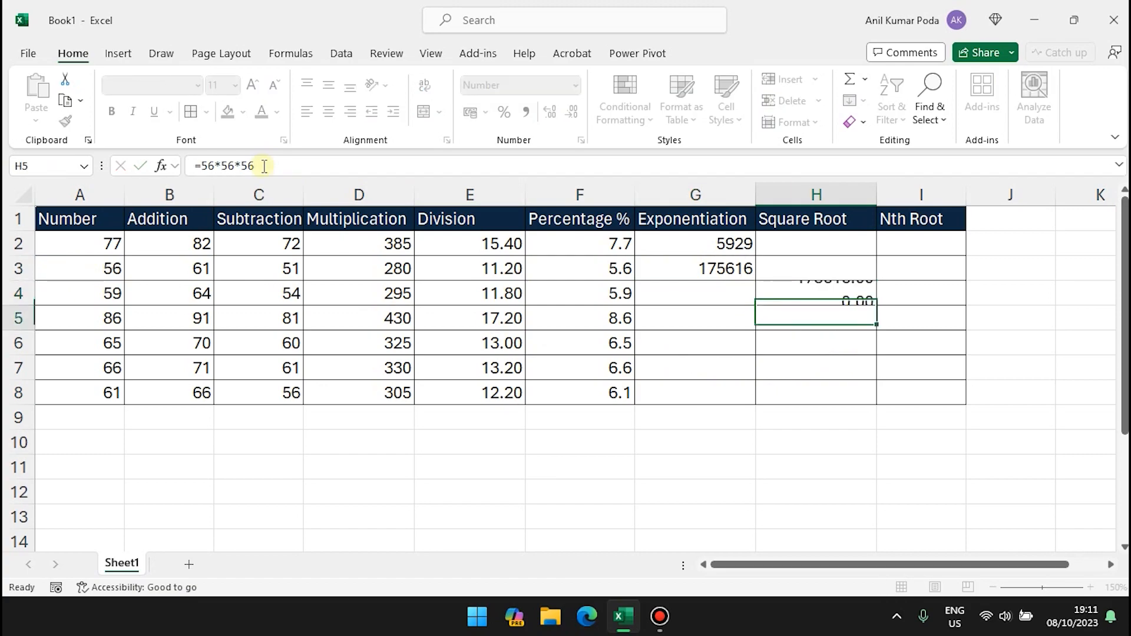
{"action": "left_click", "coordinate": [795, 294]}
{"action": "key", "text": "Delete"}
Fill the cube formula from G3 down to G8.
{"action": "left_click", "coordinate": [712, 293]}
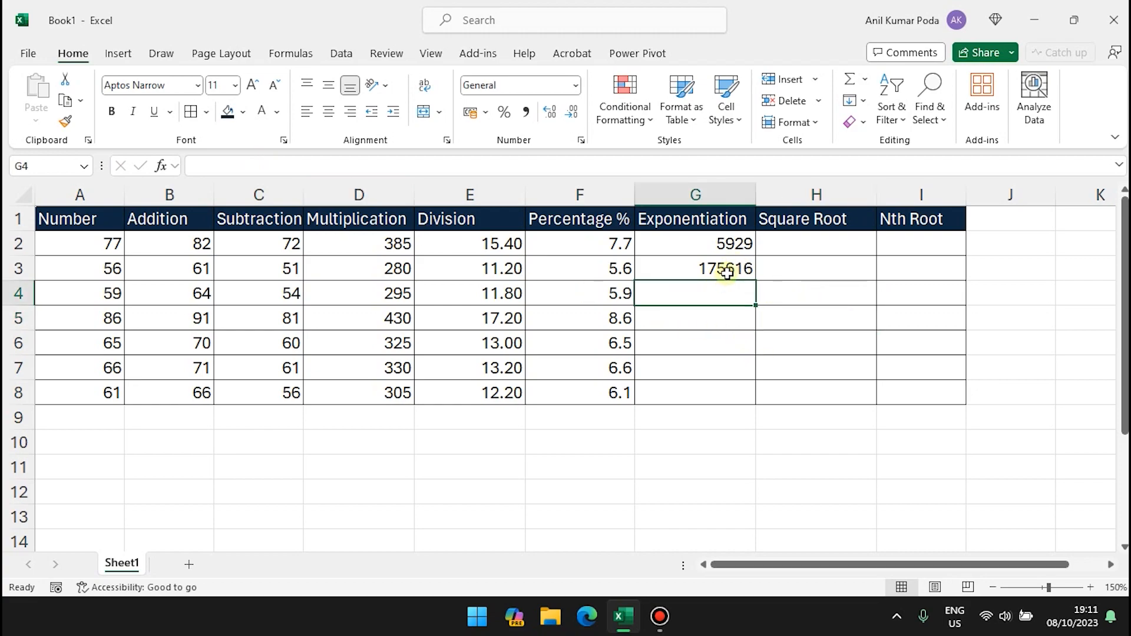
{"action": "left_click", "coordinate": [728, 272]}
{"action": "left_click_drag", "start_coordinate": [755, 280], "coordinate": [756, 401]}
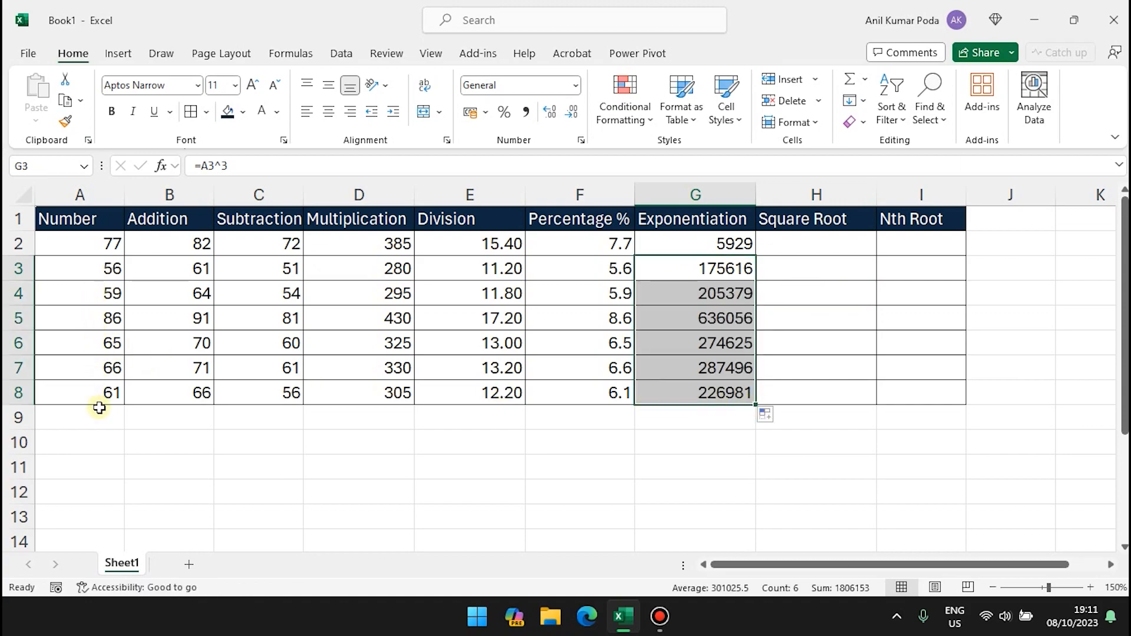
Enter =SQRT(A2) in cell H2 of the Square Root column and fill the formula down to H8.
{"action": "left_click", "coordinate": [815, 243]}
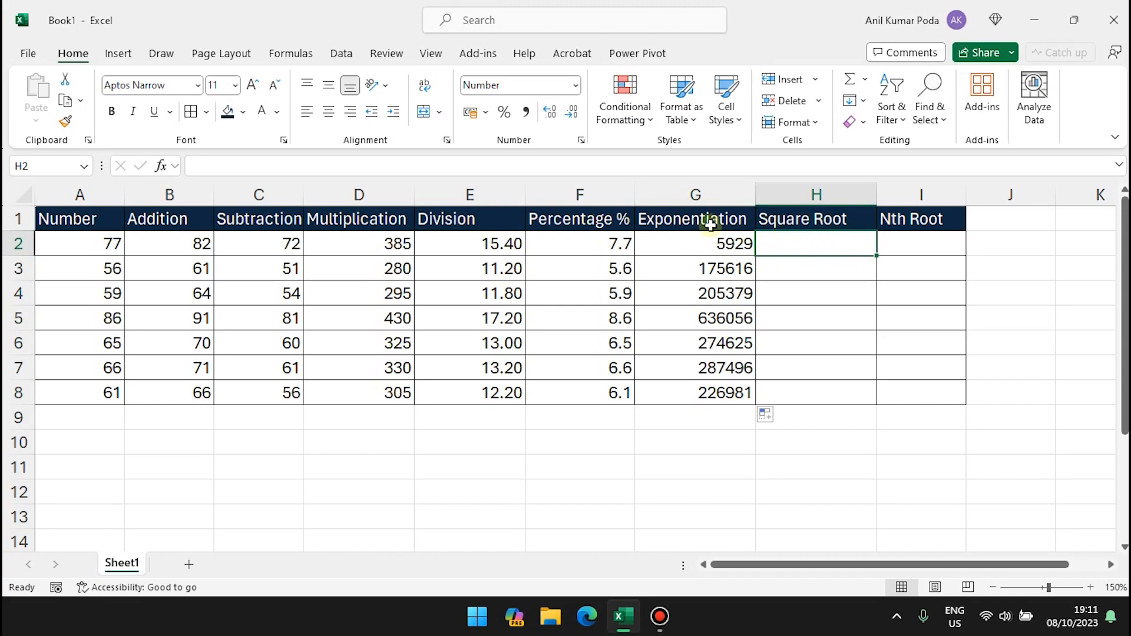
{"action": "left_click", "coordinate": [330, 167]}
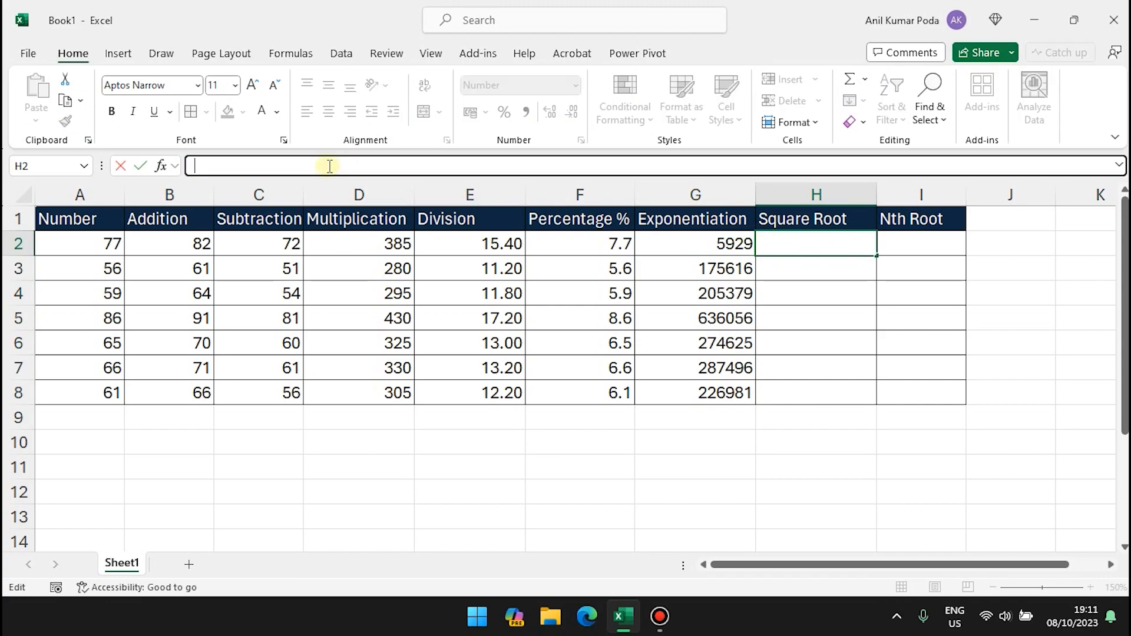
{"action": "type", "text": "="}
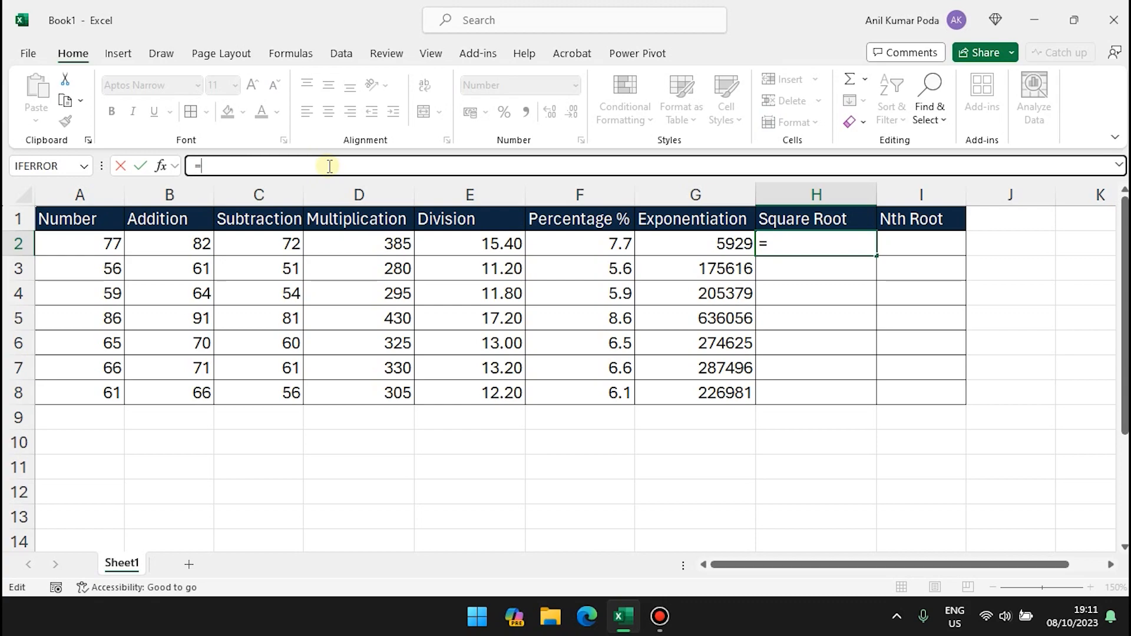
{"action": "type", "text": "sqr"}
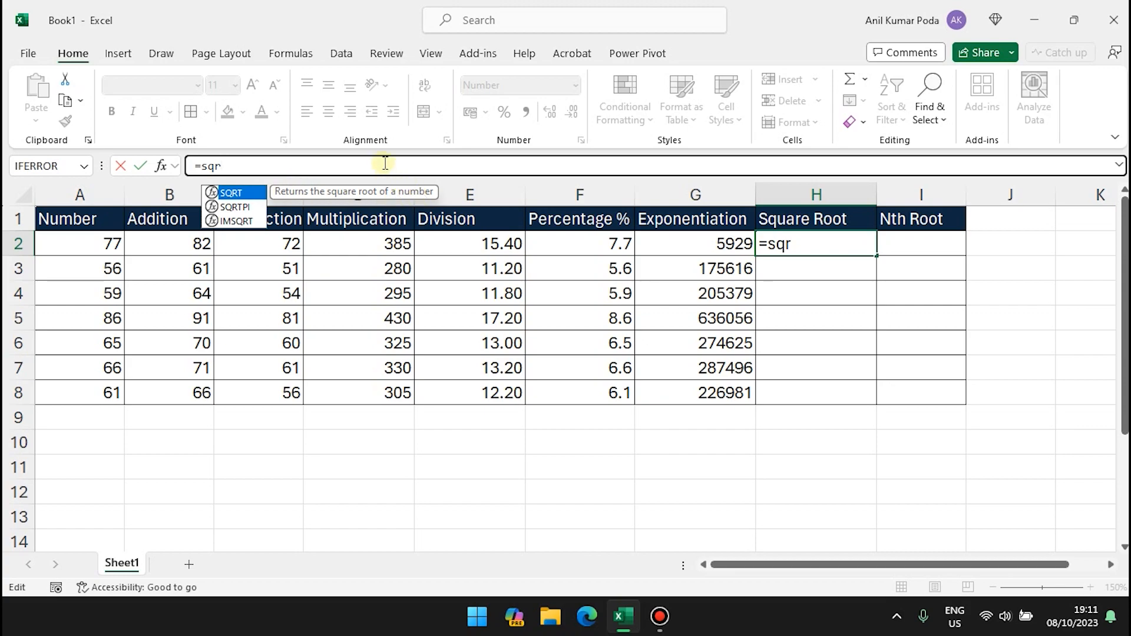
{"action": "key", "text": "Tab"}
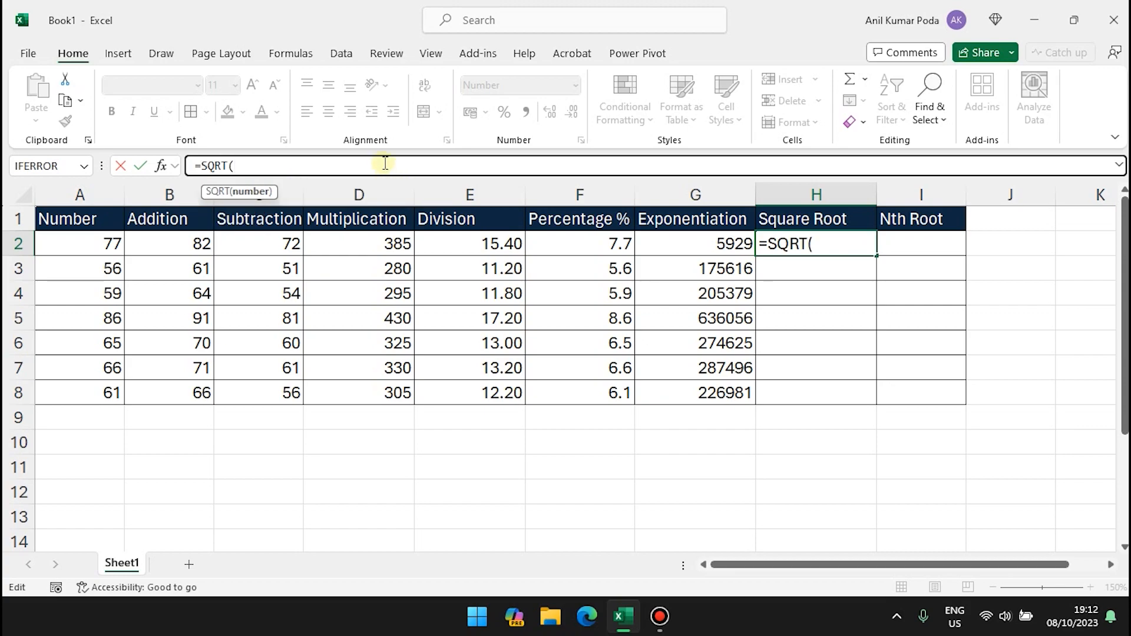
{"action": "left_click", "coordinate": [86, 253]}
{"action": "type", "text": ")"}
{"action": "key", "text": "Return"}
{"action": "left_click", "coordinate": [861, 246]}
{"action": "left_click_drag", "start_coordinate": [876, 256], "coordinate": [876, 398]}
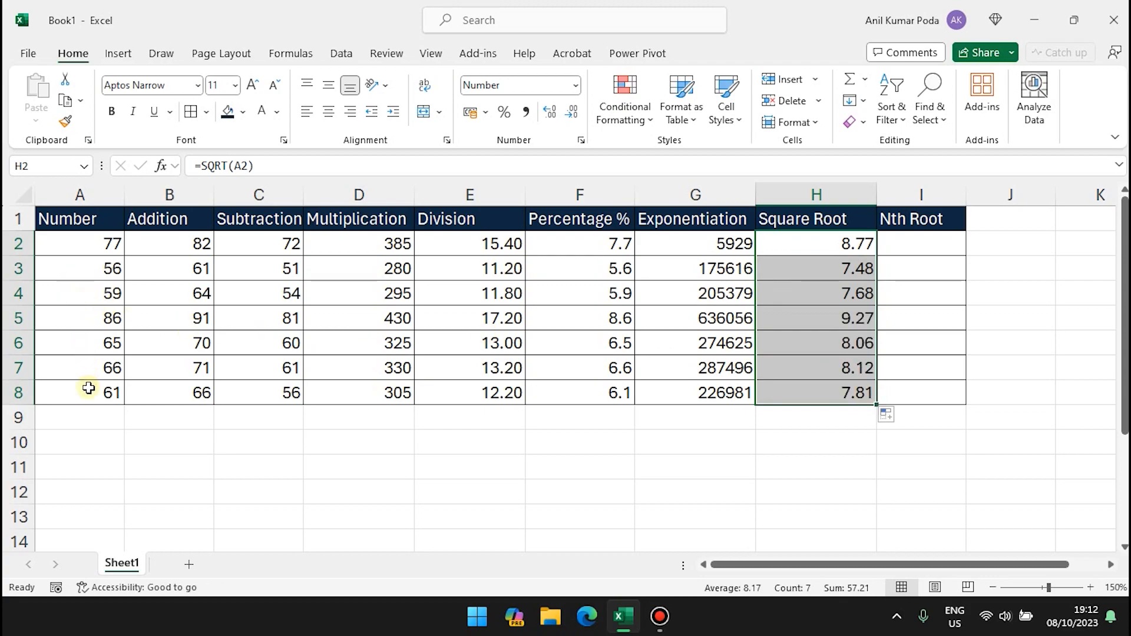
Enter =A2^(1/3) in cell I2 of the Nth Root column to get the number's cube root.
{"action": "left_click", "coordinate": [925, 251]}
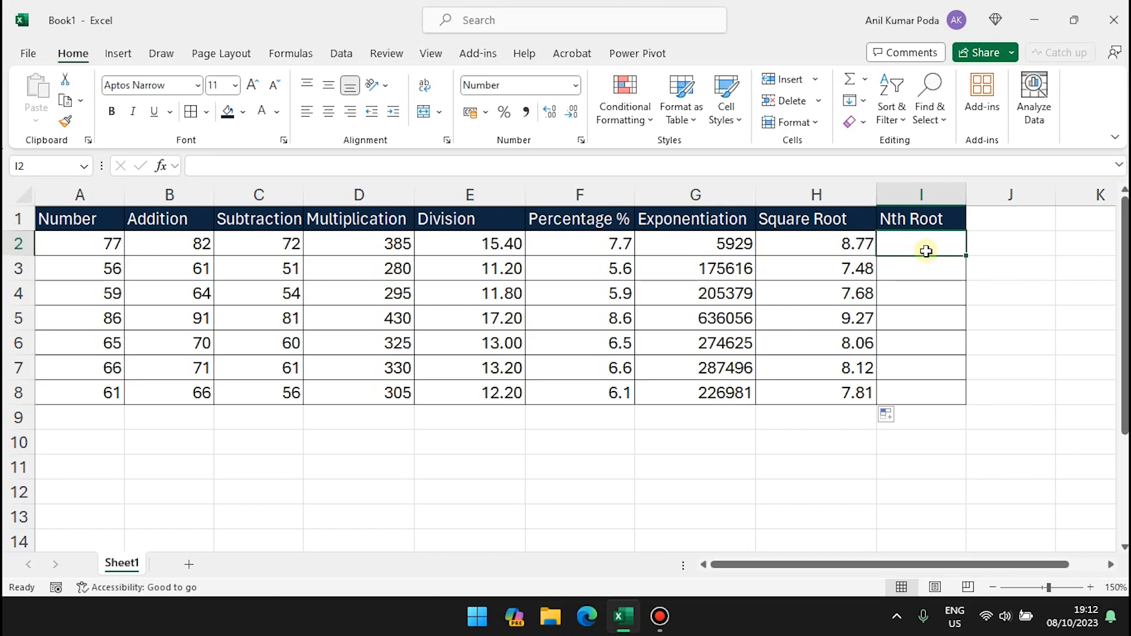
{"action": "left_click", "coordinate": [435, 169]}
{"action": "type", "text": "="}
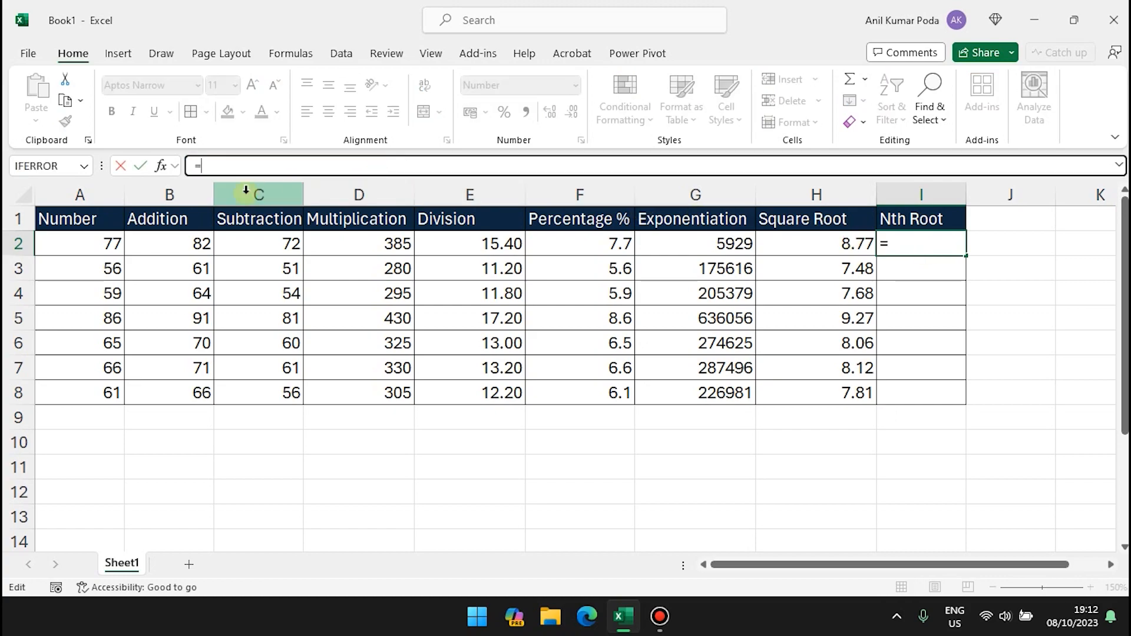
{"action": "left_click", "coordinate": [90, 244]}
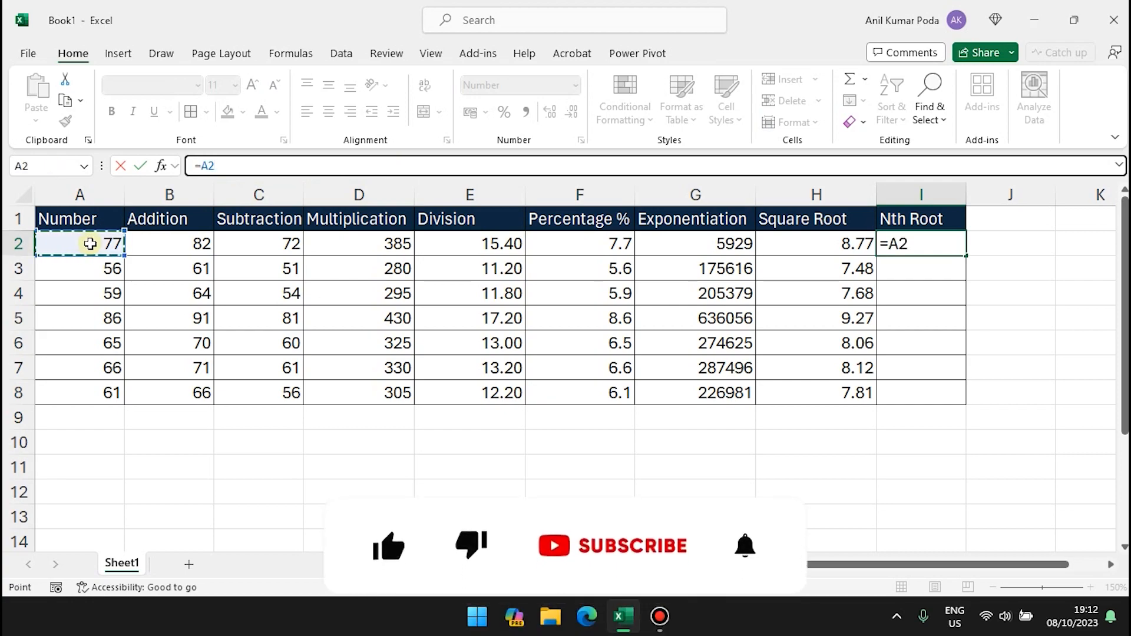
{"action": "type", "text": "^"}
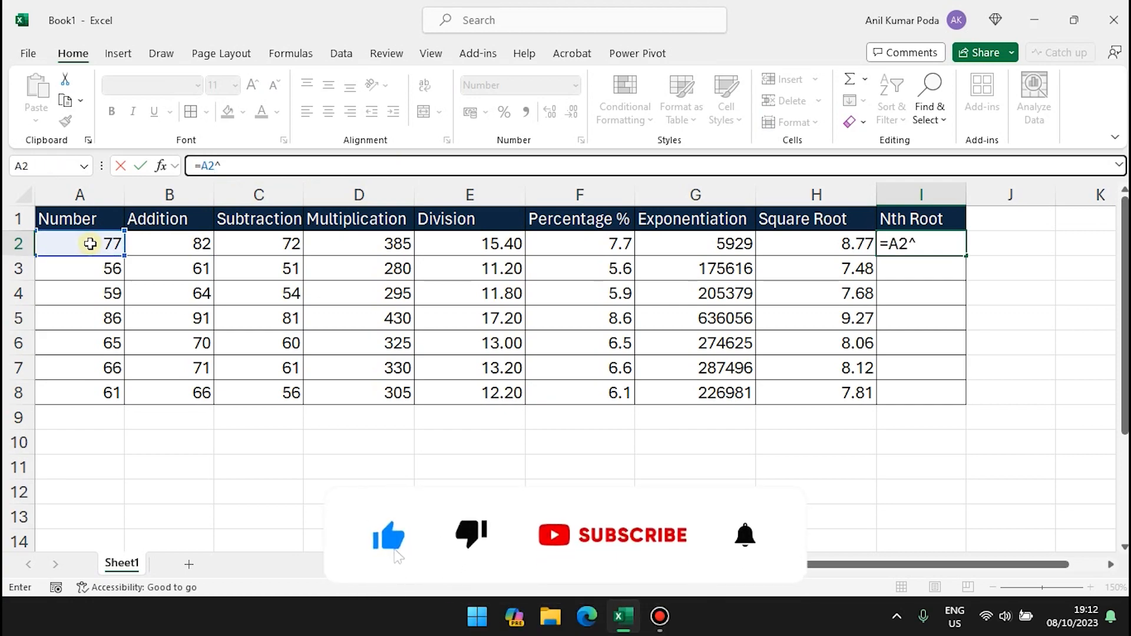
{"action": "type", "text": "("}
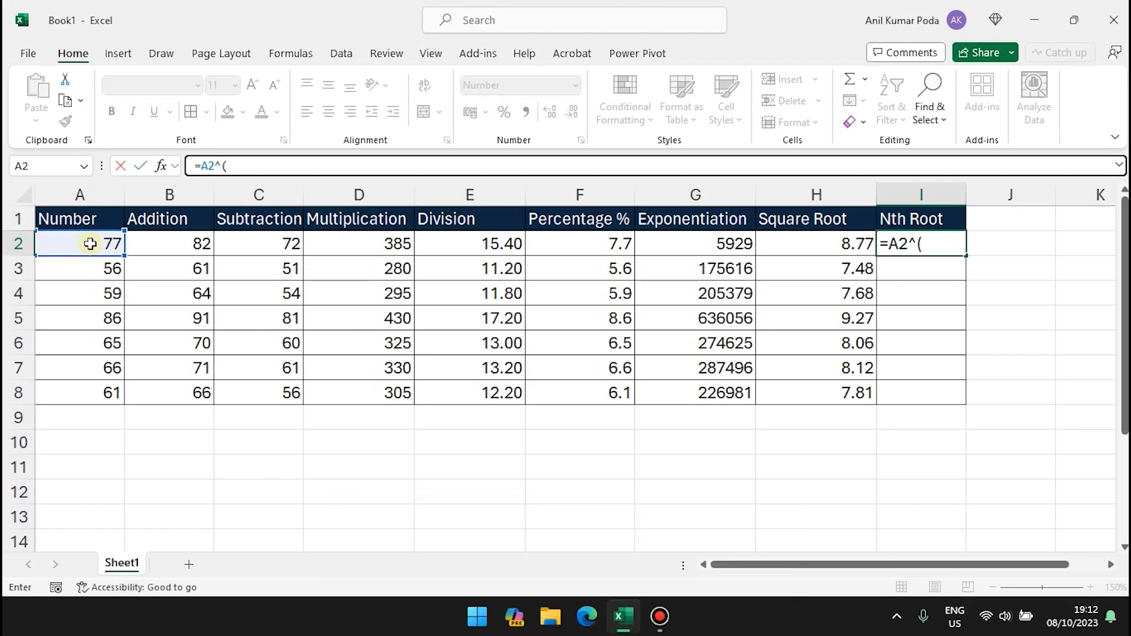
{"action": "type", "text": "1/3)"}
{"action": "key", "text": "Return"}
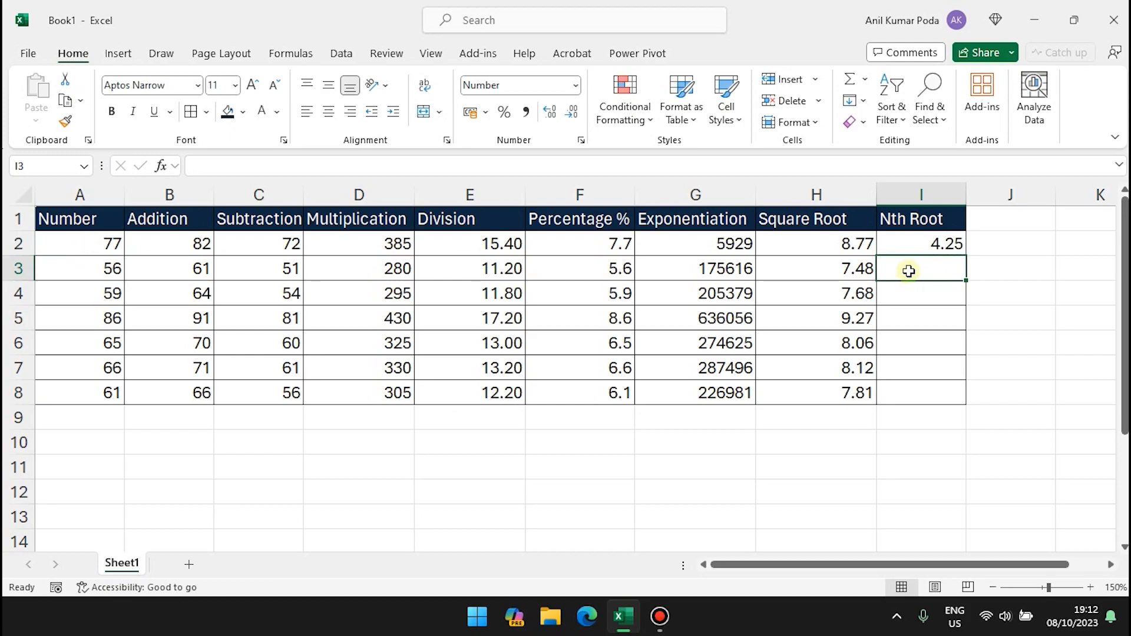
Enter the fourth-root formula =A3^(1/4) in cell I3 of the Nth Root column and fill it down to I8.
{"action": "type", "text": "="}
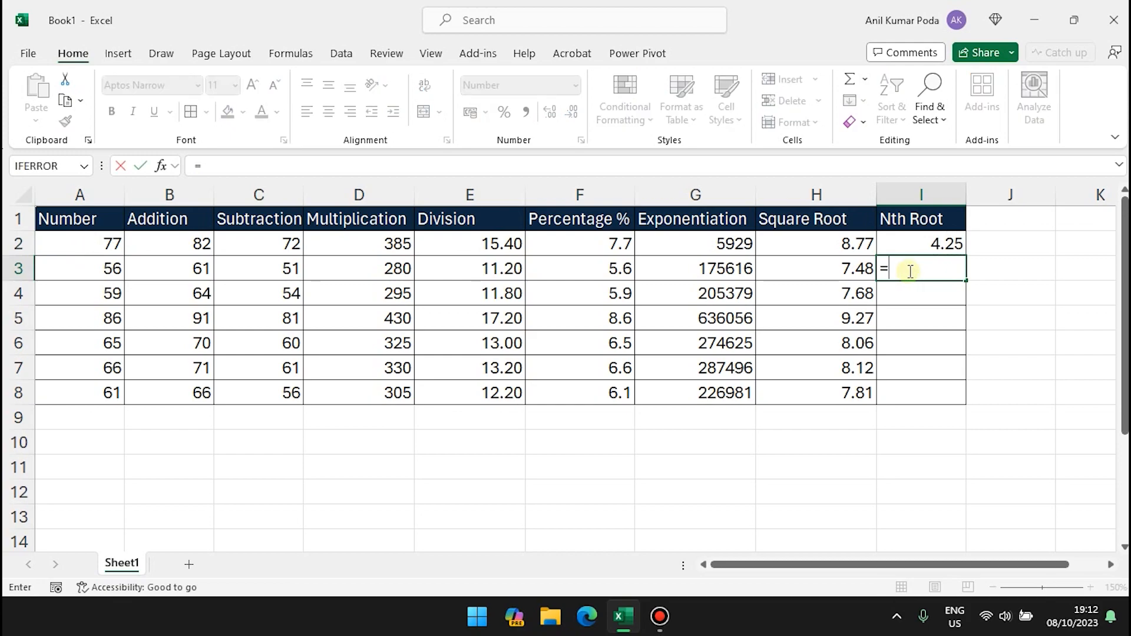
{"action": "left_click", "coordinate": [98, 270]}
{"action": "left_click", "coordinate": [262, 165]}
{"action": "type", "text": "^"}
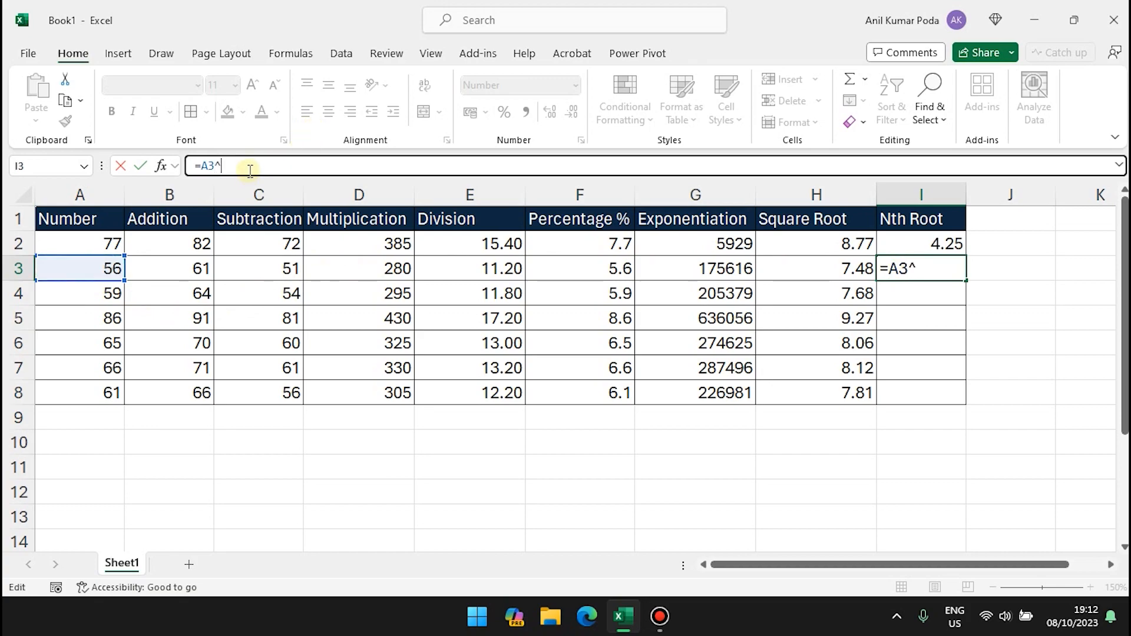
{"action": "type", "text": "(1/4)"}
{"action": "key", "text": "Return"}
{"action": "left_click", "coordinate": [941, 269]}
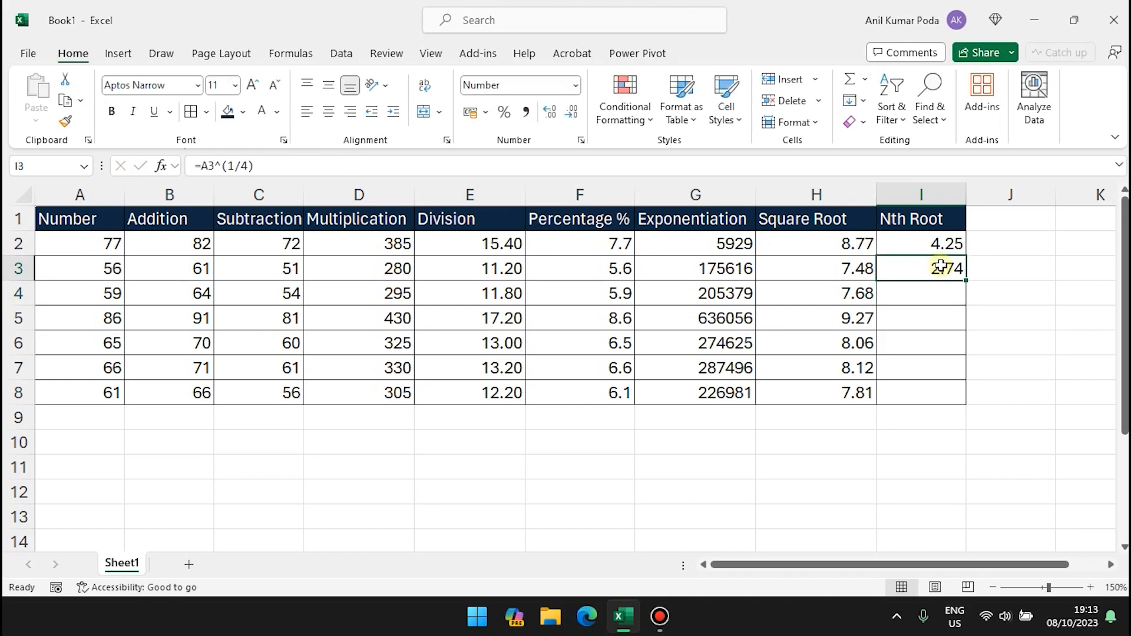
{"action": "left_click_drag", "start_coordinate": [966, 282], "coordinate": [962, 393]}
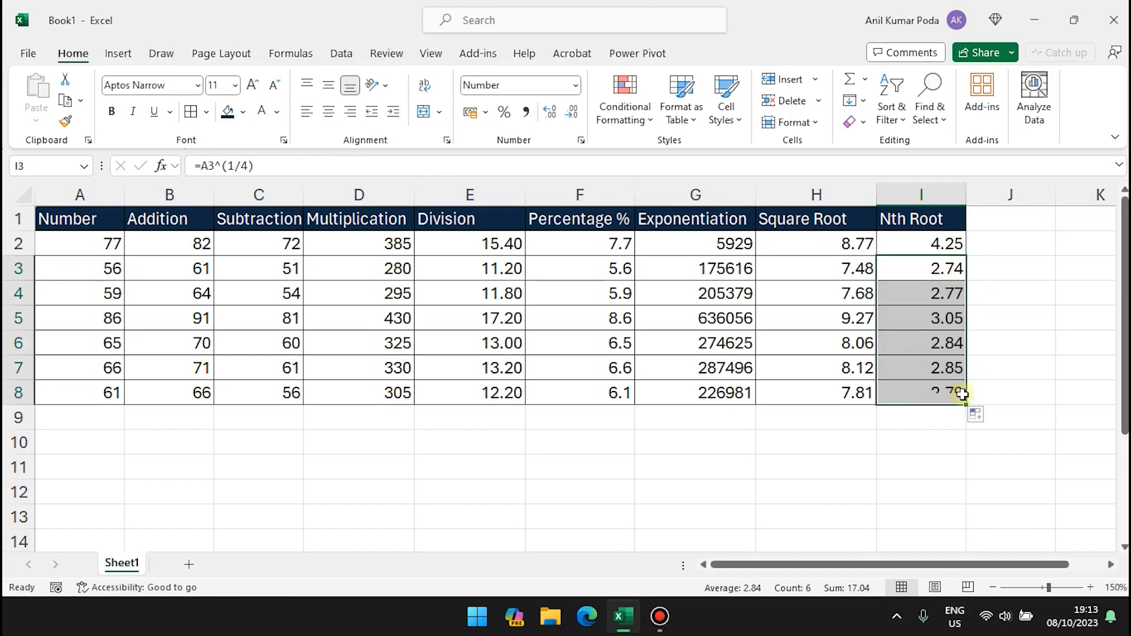
{"action": "left_click", "coordinate": [96, 311]}
{"action": "left_click", "coordinate": [931, 334]}
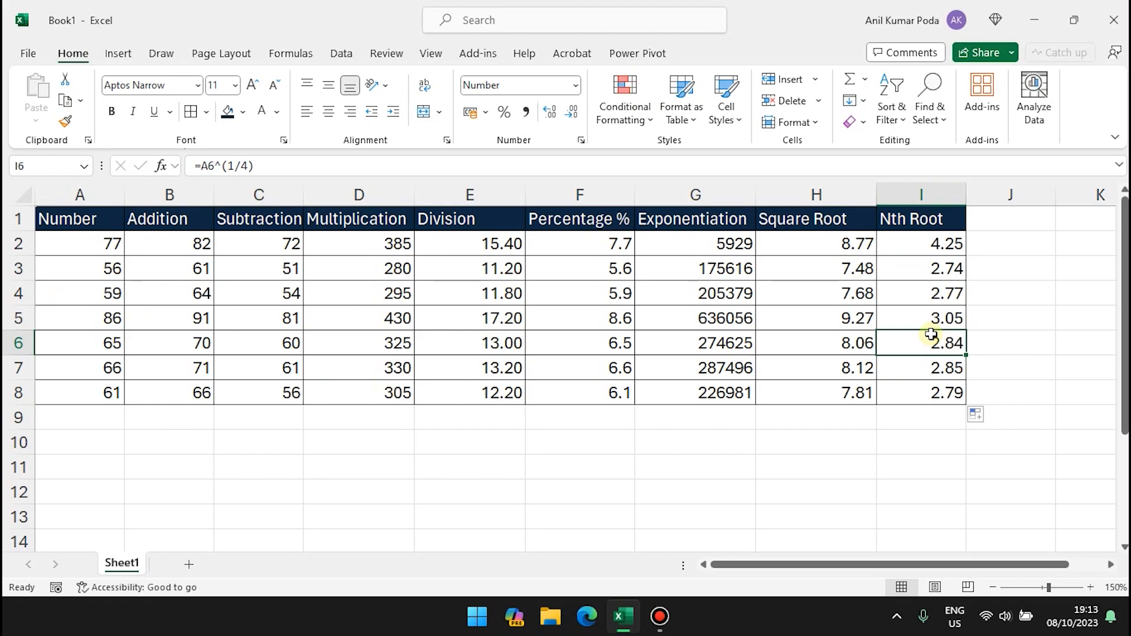
{"action": "left_click", "coordinate": [806, 510]}
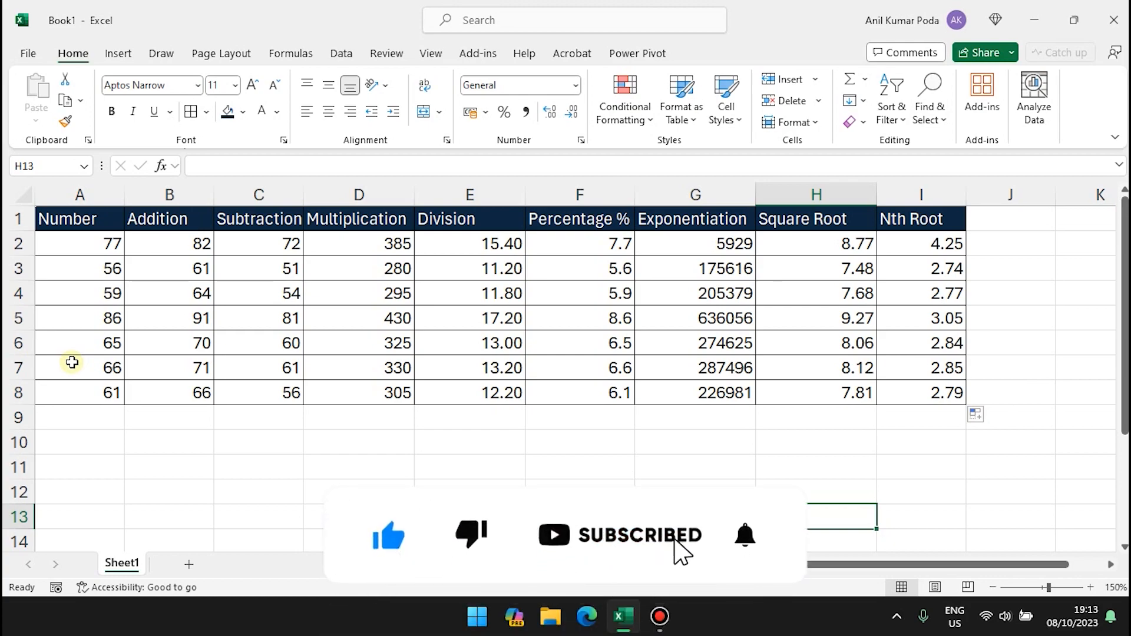
{"action": "left_click", "coordinate": [169, 442]}
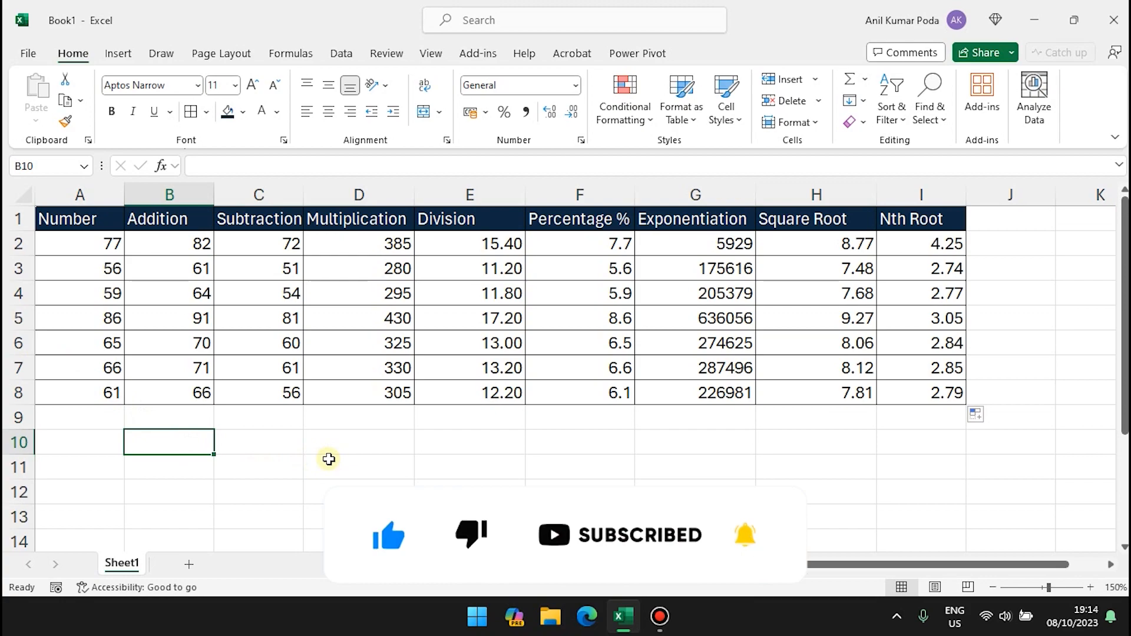